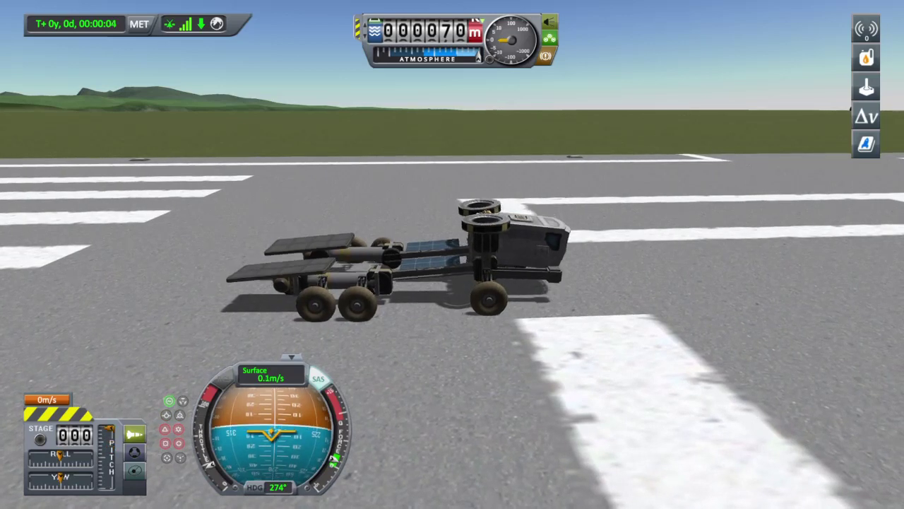
Step: Demonstrate the robot's transformation by triggering action group 1 and the gear action group, and view it from around
{"action": "key", "text": "1"}
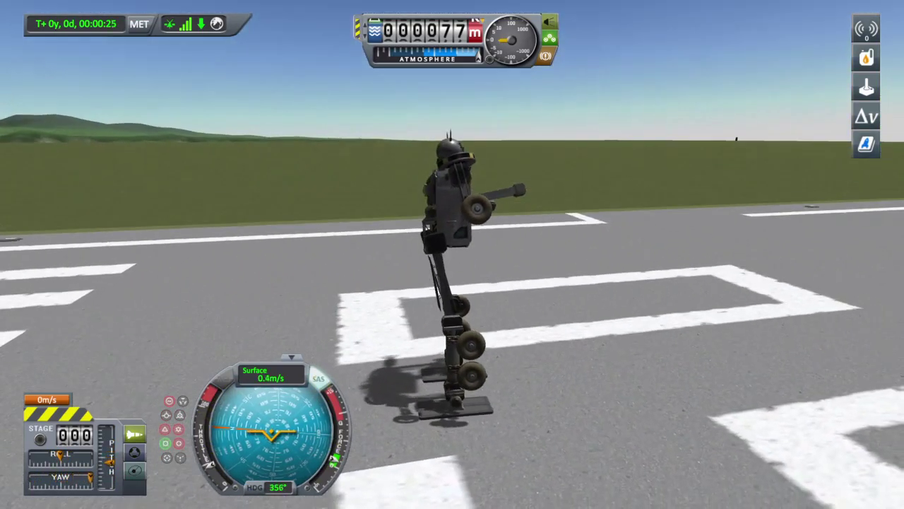
{"action": "key", "text": "g"}
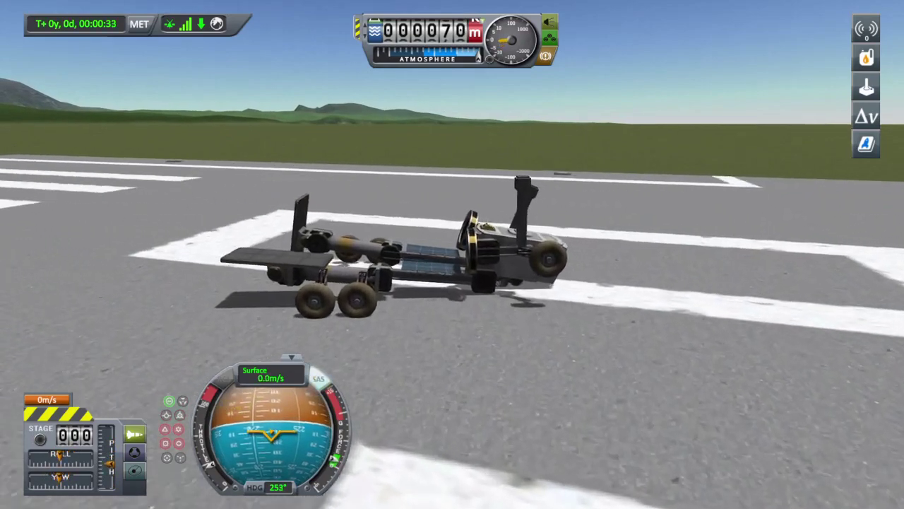
{"action": "key", "text": "Left"}
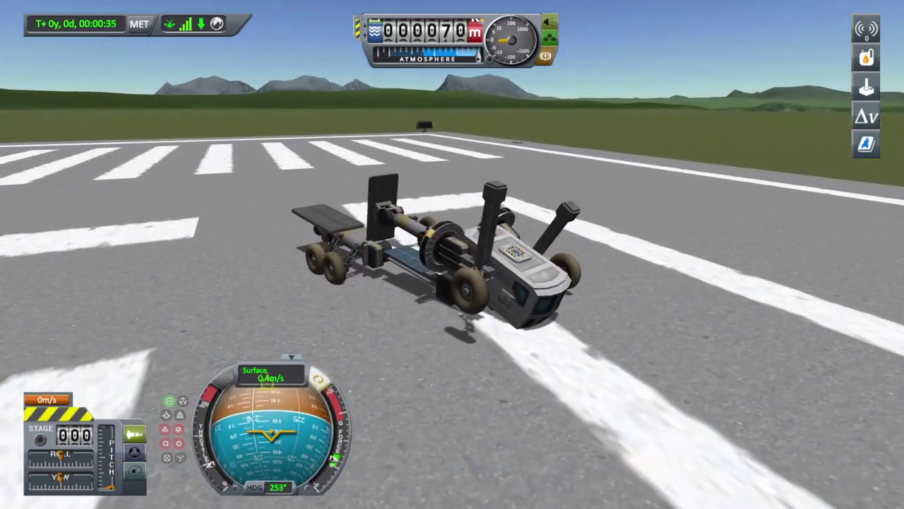
{"action": "key", "text": "Left"}
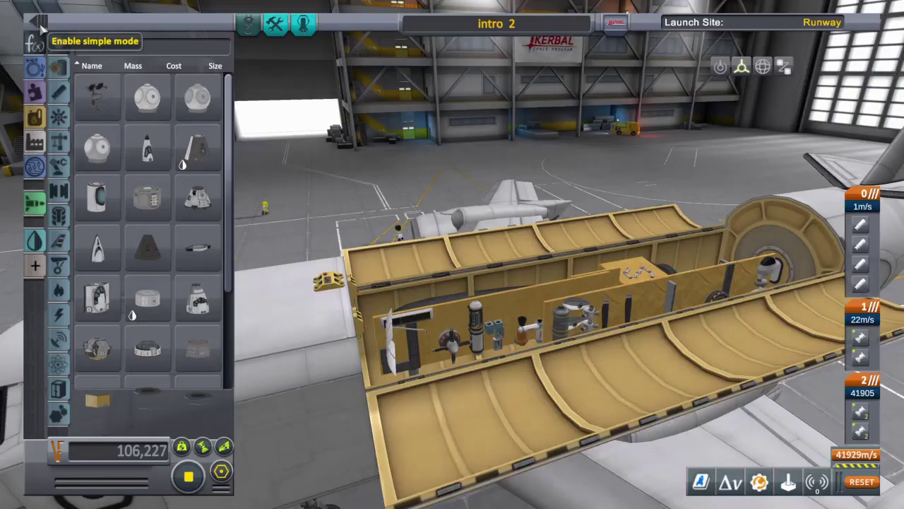
Step: Switch the parts list to simple mode and open the track editor of the KAL-1000 controller on the cargo bay bulkhead
{"action": "left_click", "coordinate": [40, 28]}
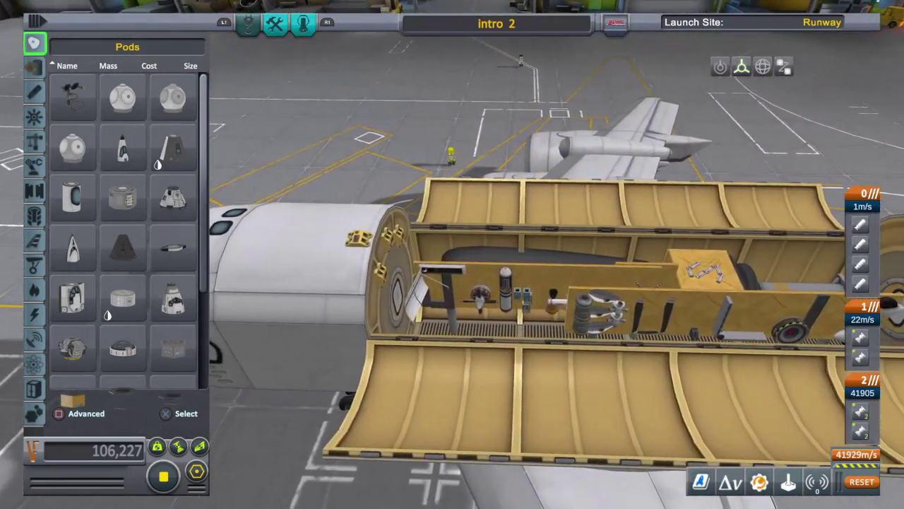
{"action": "right_click", "coordinate": [416, 293]}
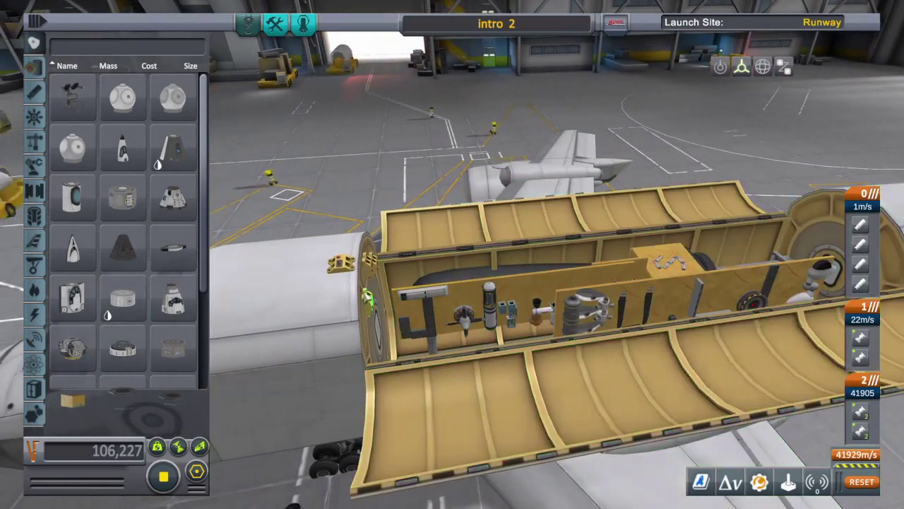
{"action": "right_click", "coordinate": [367, 294]}
{"action": "scroll", "coordinate": [309, 174], "scroll_direction": "down", "scroll_amount": 3}
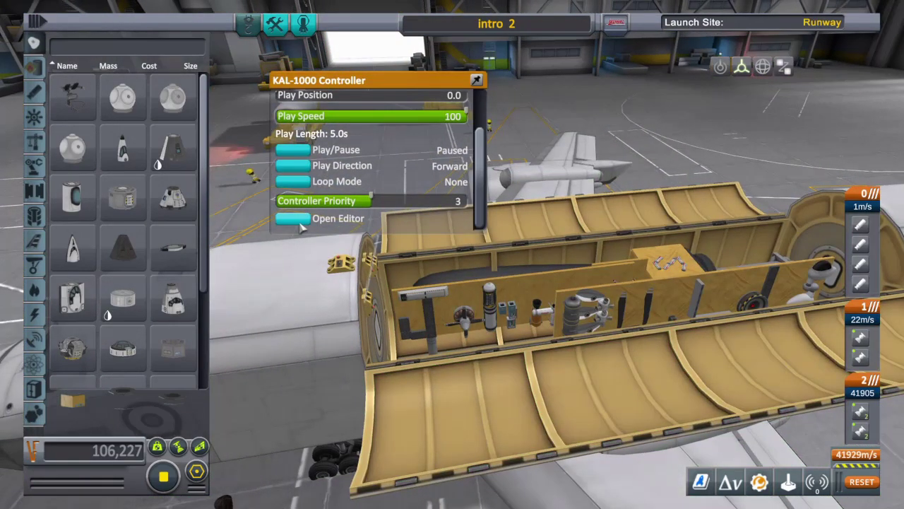
{"action": "left_click", "coordinate": [301, 219]}
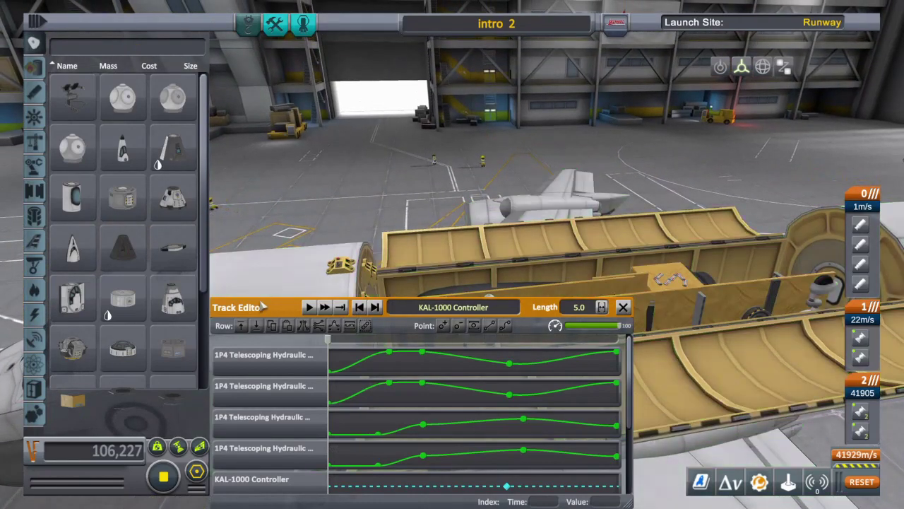
{"action": "left_click_drag", "start_coordinate": [240, 330], "coordinate": [330, 186]}
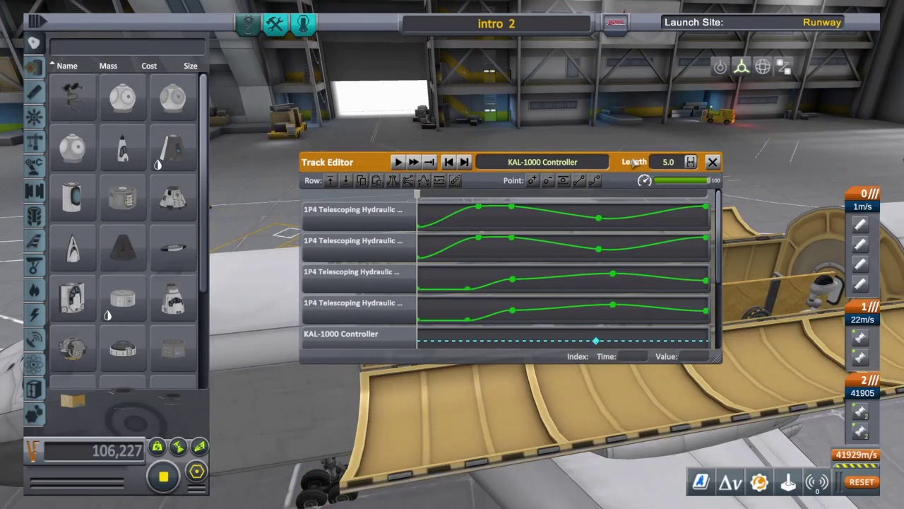
Step: Expand the first hydraulic cylinder's Target Extension track and select its curve point at time 3.14
{"action": "left_click", "coordinate": [563, 215]}
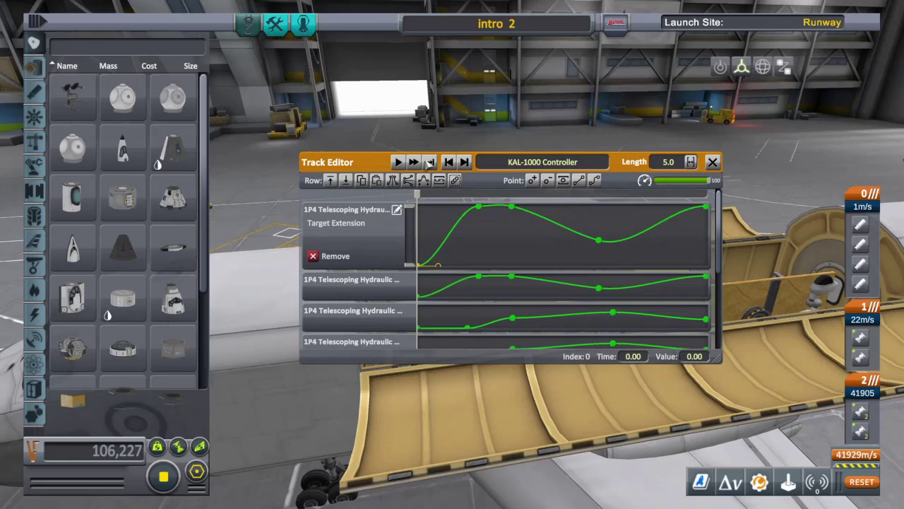
{"action": "left_click_drag", "start_coordinate": [358, 163], "coordinate": [347, 153]}
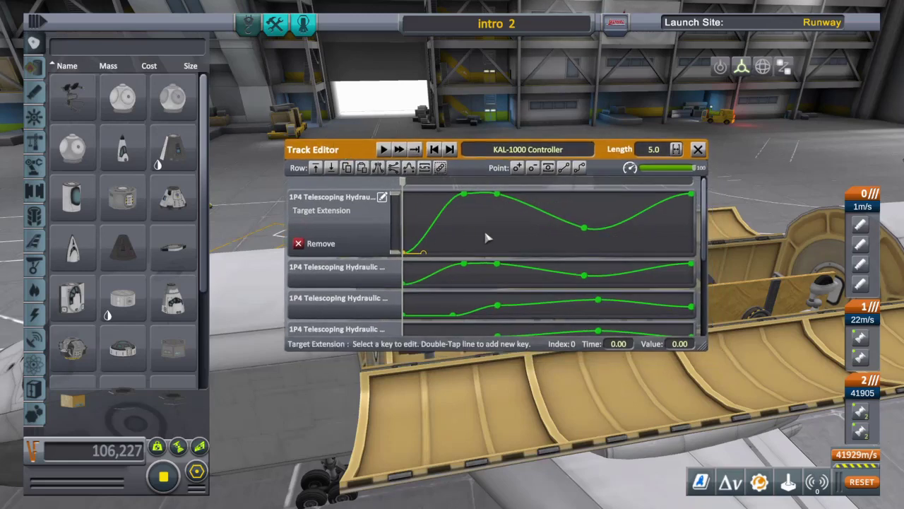
{"action": "scroll", "coordinate": [486, 239], "scroll_direction": "up", "scroll_amount": 4}
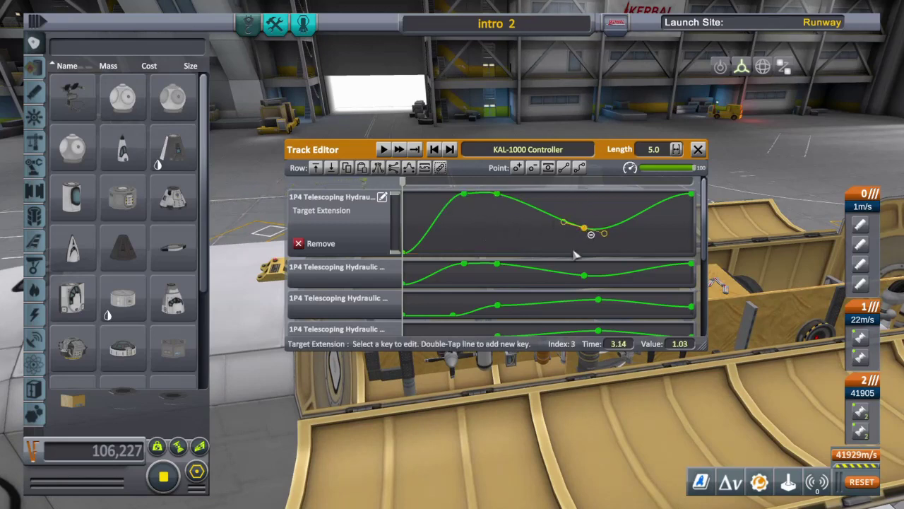
{"action": "scroll", "coordinate": [511, 96], "scroll_direction": "down", "scroll_amount": 5}
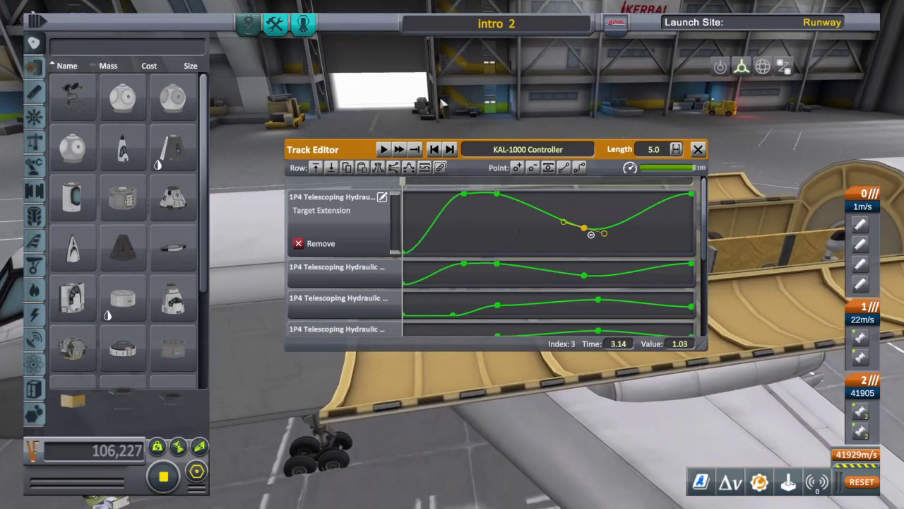
Step: Reposition the track editor below the cargo bay and play the sequence to raise the equipment boards
{"action": "left_click_drag", "start_coordinate": [348, 149], "coordinate": [299, 282]}
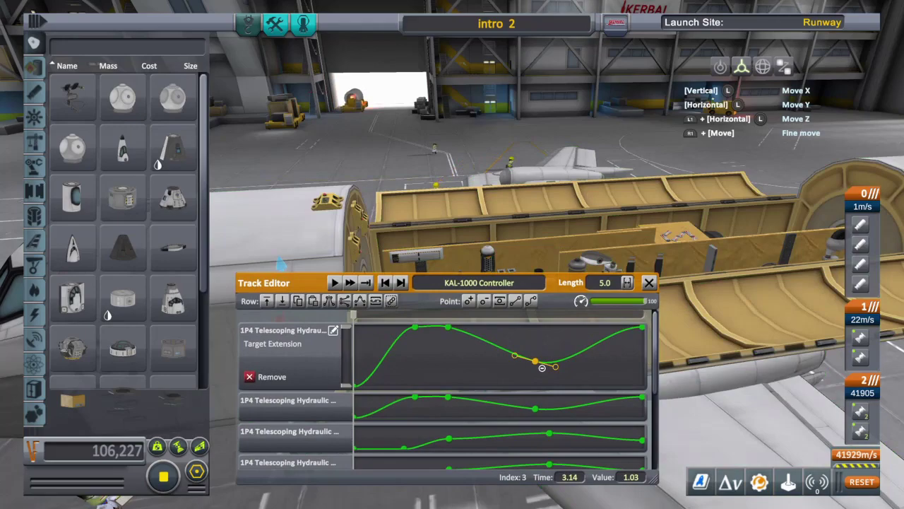
{"action": "left_click", "coordinate": [313, 238]}
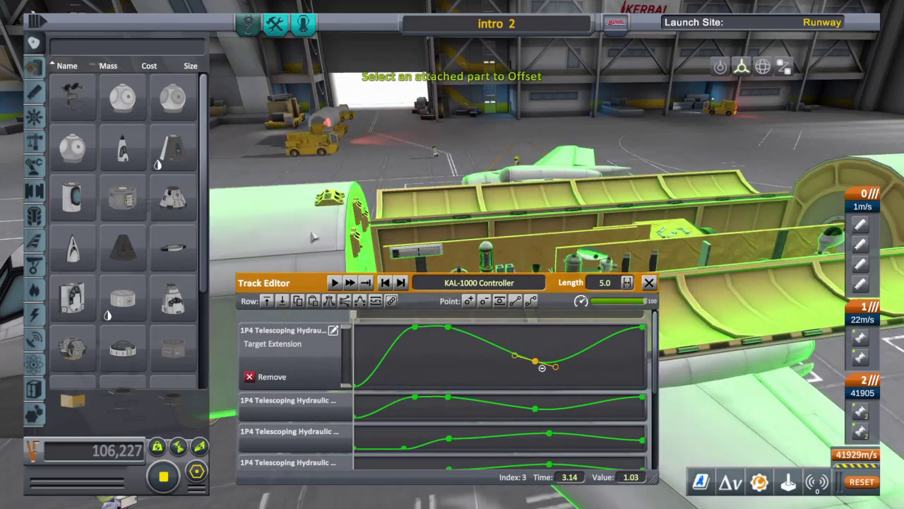
{"action": "left_click_drag", "start_coordinate": [313, 238], "coordinate": [323, 220]}
{"action": "left_click_drag", "start_coordinate": [319, 284], "coordinate": [367, 301]}
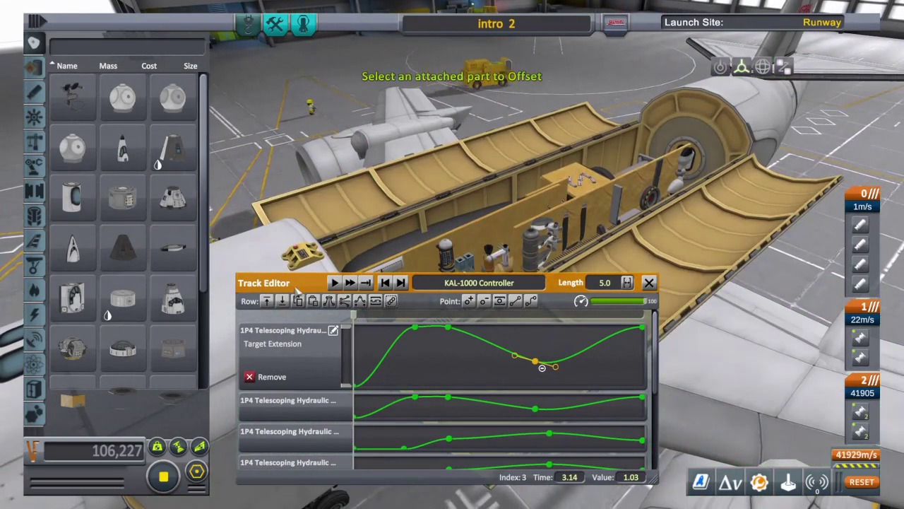
{"action": "left_click_drag", "start_coordinate": [297, 282], "coordinate": [325, 307]}
{"action": "left_click", "coordinate": [342, 243]}
{"action": "scroll", "coordinate": [358, 240], "scroll_direction": "down", "scroll_amount": 3}
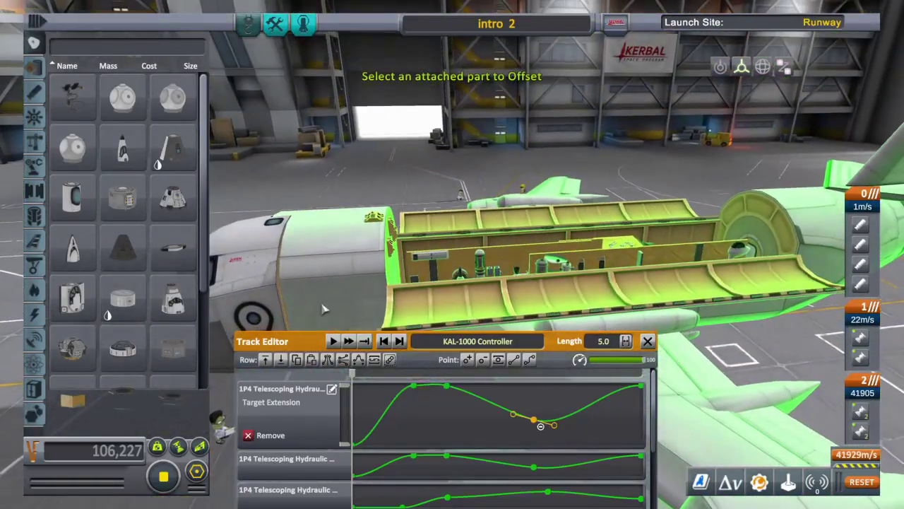
{"action": "left_click", "coordinate": [334, 341]}
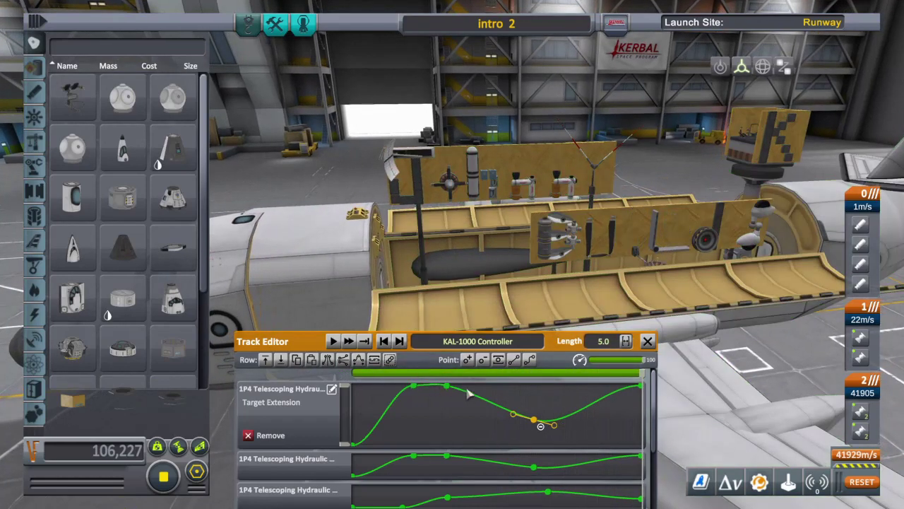
{"action": "scroll", "coordinate": [585, 212], "scroll_direction": "up", "scroll_amount": 2}
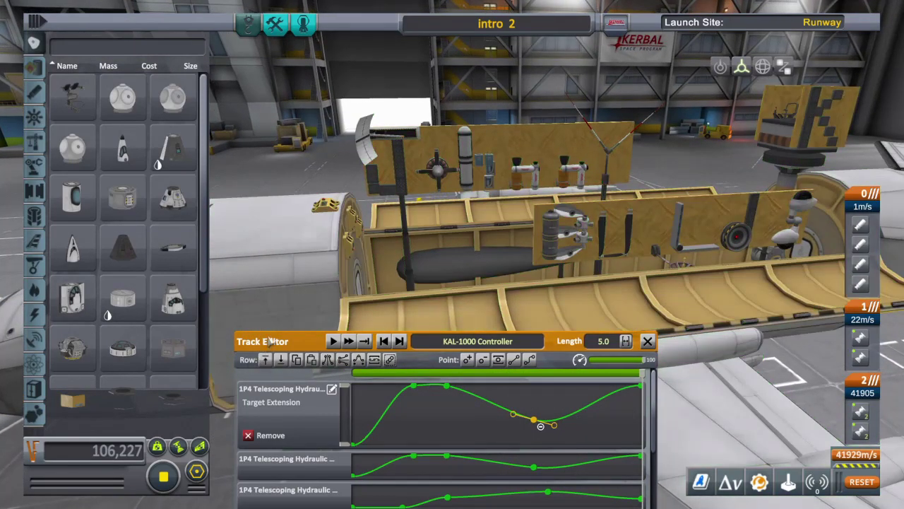
Step: Try moving the first hydraulic track down one row and back up in the track editor
{"action": "left_click_drag", "start_coordinate": [267, 340], "coordinate": [276, 201]}
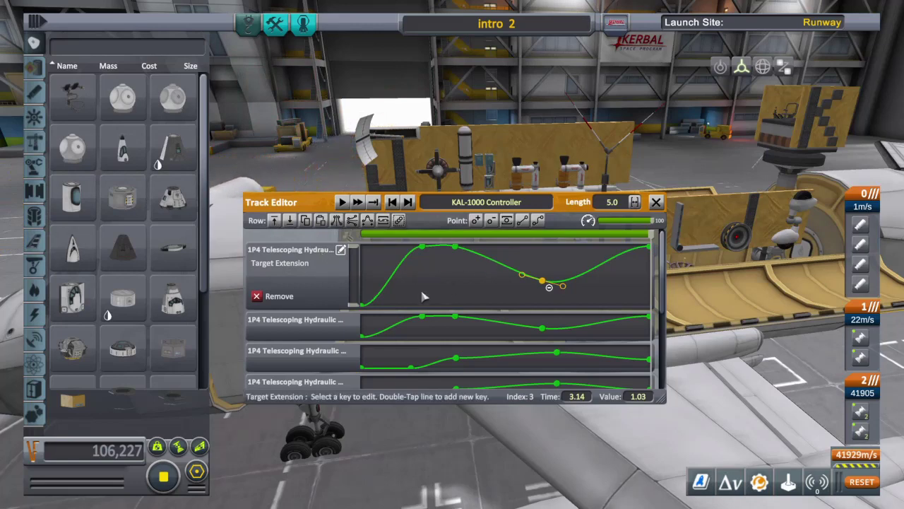
{"action": "left_click", "coordinate": [289, 222]}
{"action": "left_click", "coordinate": [276, 221]}
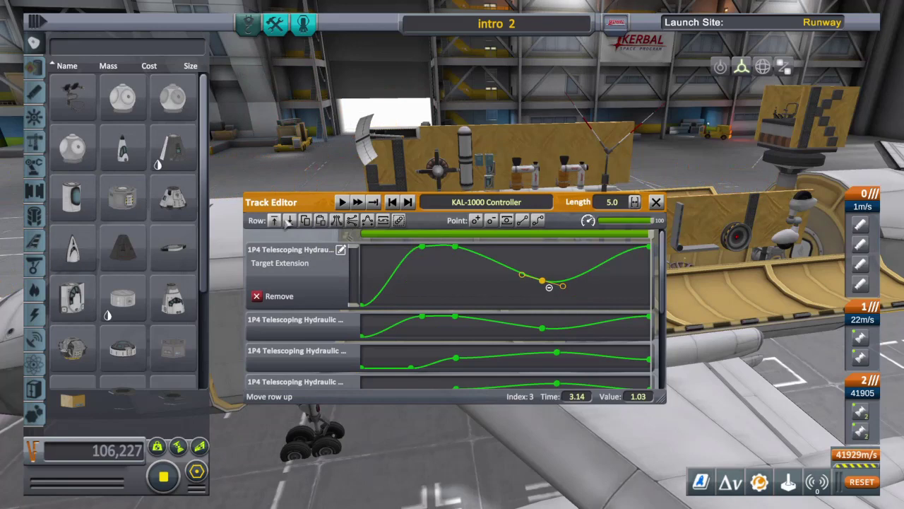
{"action": "left_click", "coordinate": [289, 222]}
{"action": "left_click", "coordinate": [276, 221]}
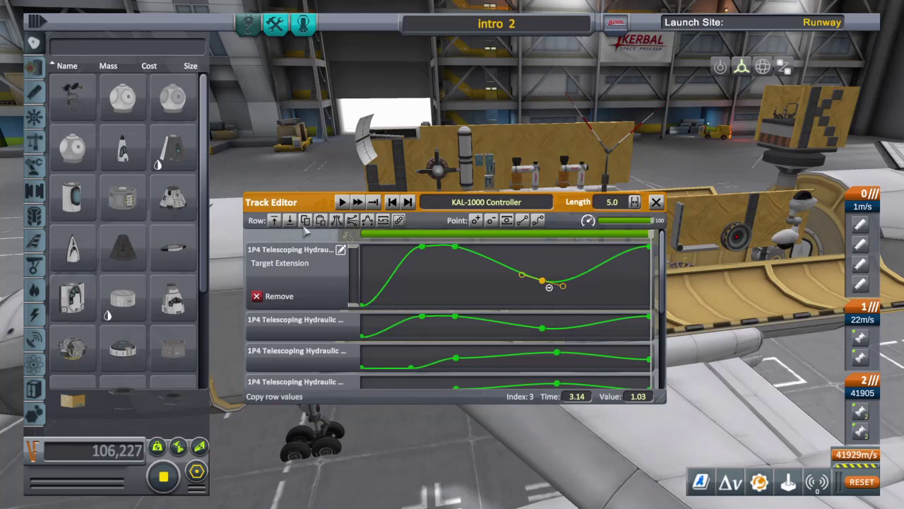
Step: Expand the second hydraulic track, try a horizontal flip and reverse it, and flip the row vertically to invert its values
{"action": "left_click", "coordinate": [408, 342]}
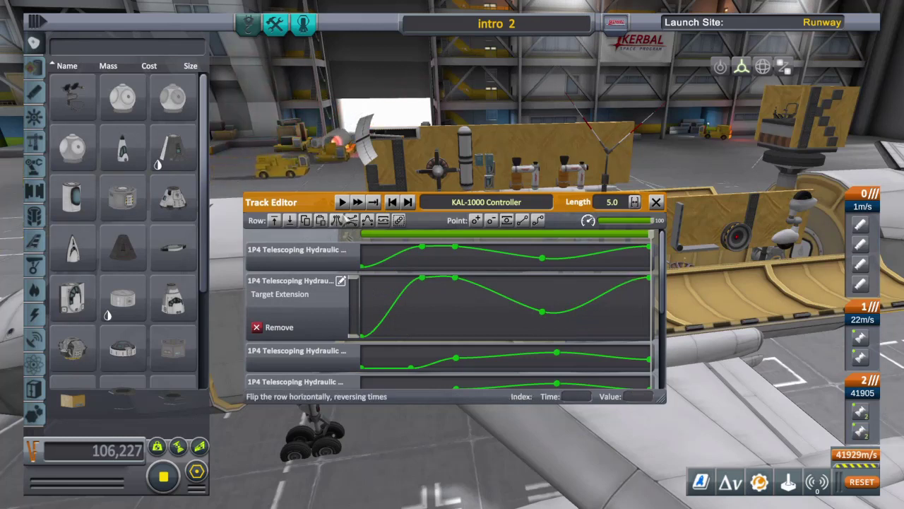
{"action": "left_click", "coordinate": [338, 220]}
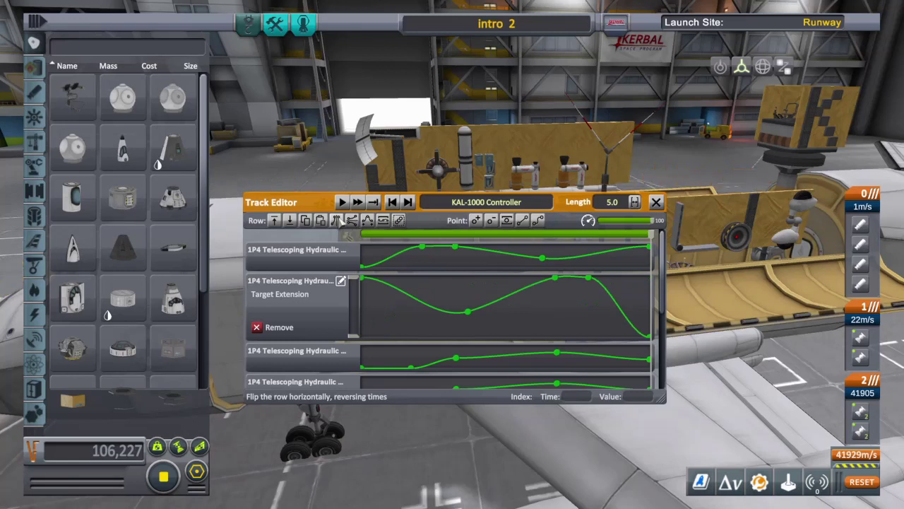
{"action": "left_click", "coordinate": [338, 221]}
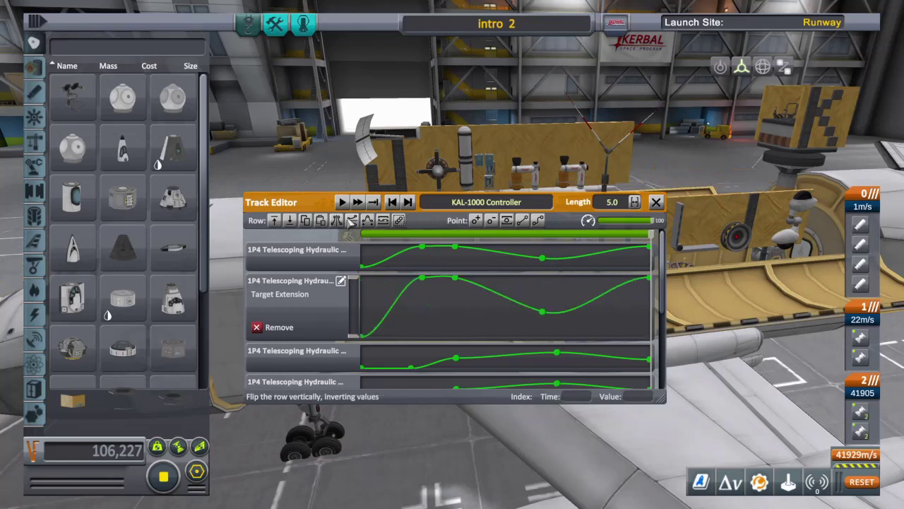
{"action": "left_click", "coordinate": [352, 220]}
{"action": "left_click", "coordinate": [350, 221]}
{"action": "left_click", "coordinate": [350, 222]}
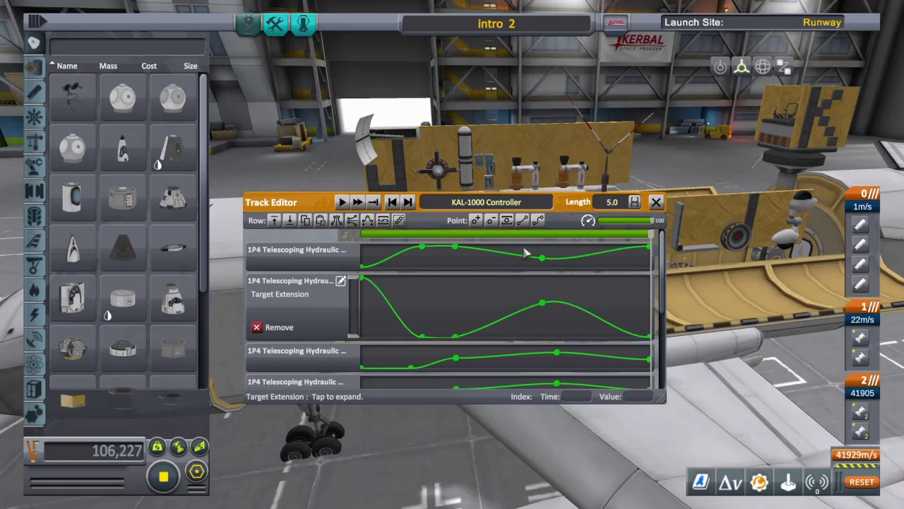
Step: Add a point to the second track's curve at time 2.47 with value 0.75 and set the play speed to 99%
{"action": "double_click", "coordinate": [504, 320]}
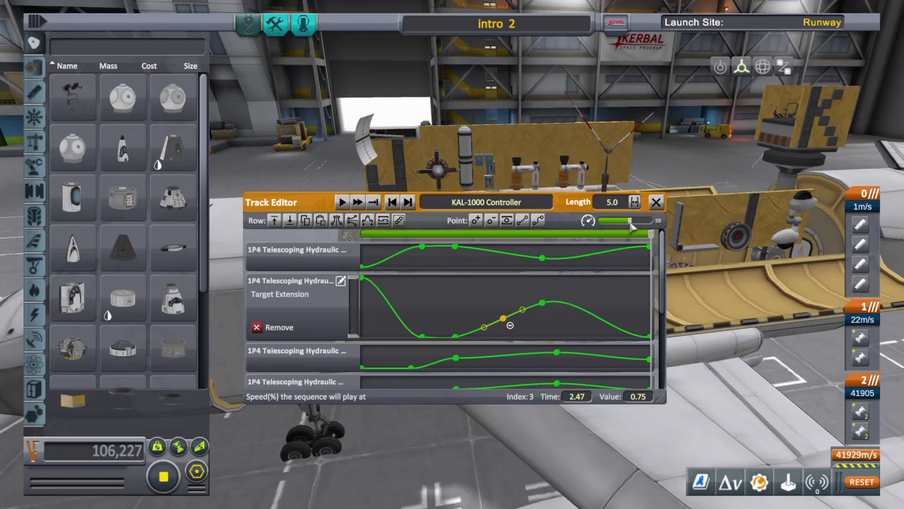
{"action": "left_click_drag", "start_coordinate": [631, 225], "coordinate": [655, 223]}
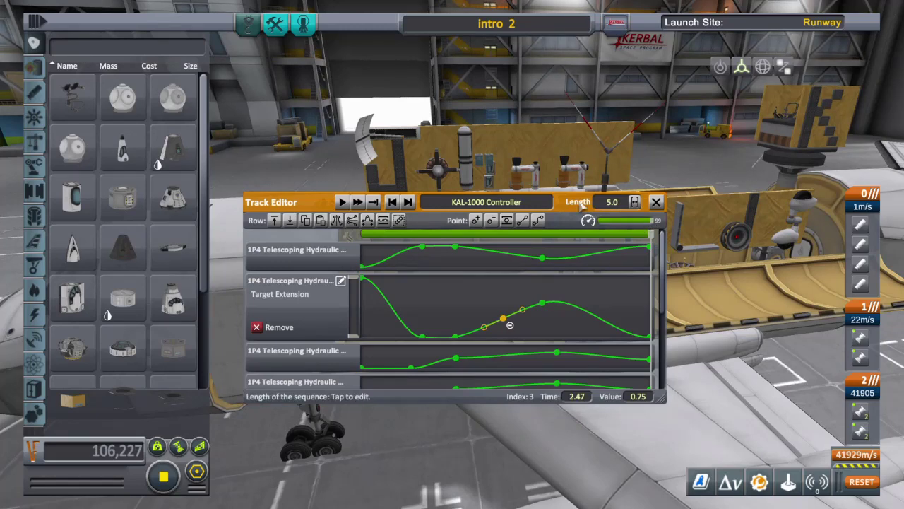
{"action": "left_click_drag", "start_coordinate": [600, 164], "coordinate": [612, 219]}
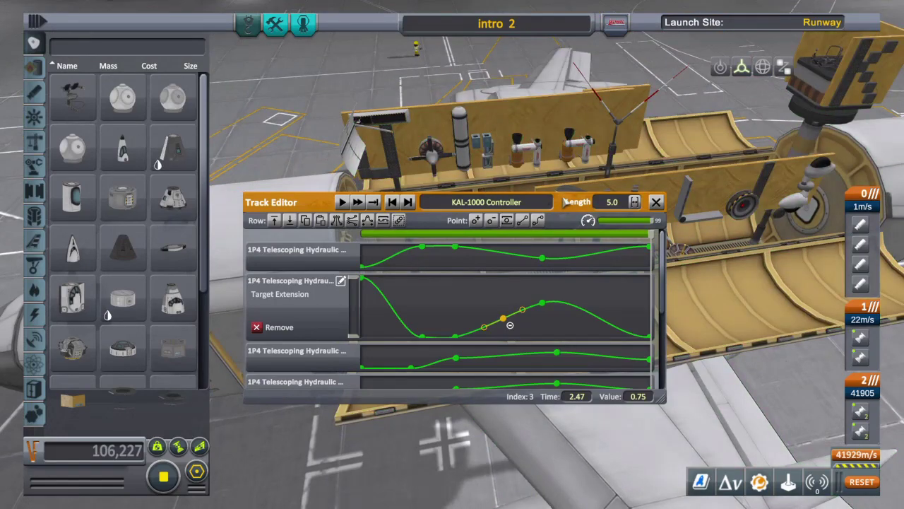
Step: Select the second track's point at time 3.14 and align the curve's end point and tangents with its start point
{"action": "left_click_drag", "start_coordinate": [565, 201], "coordinate": [604, 238]}
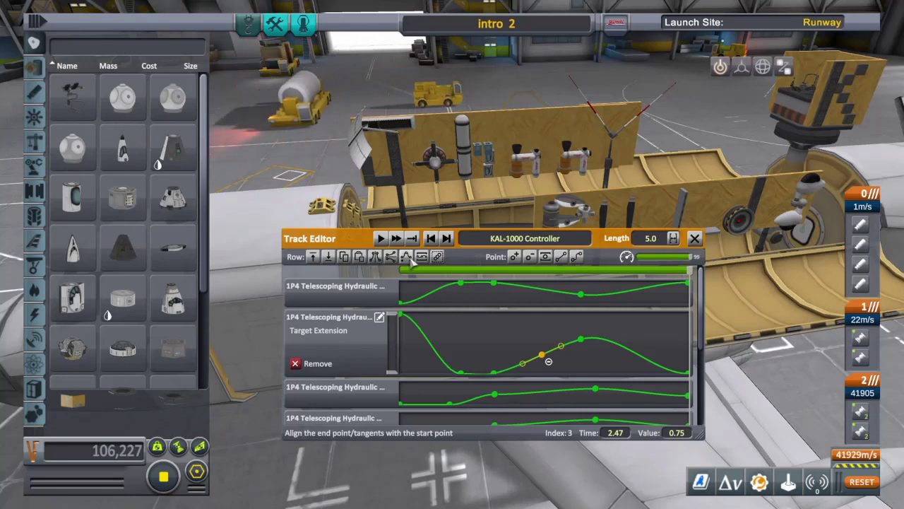
{"action": "left_click", "coordinate": [577, 340]}
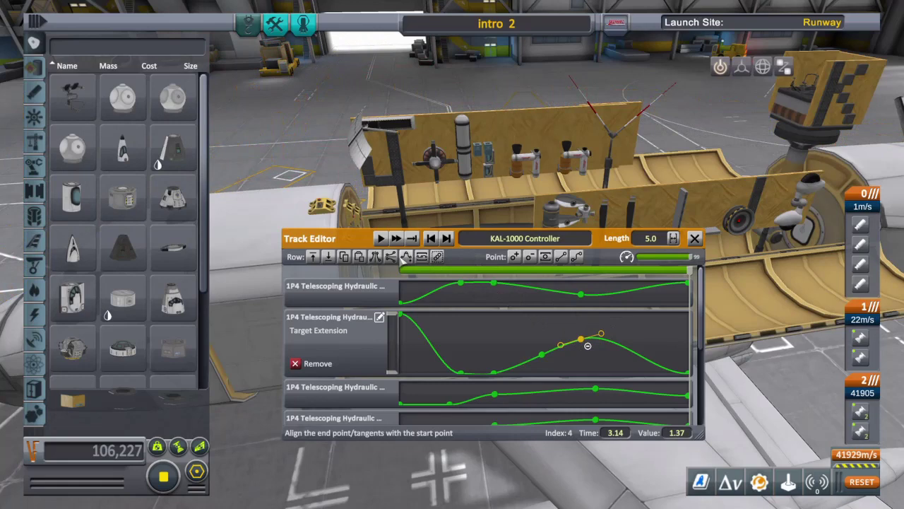
{"action": "left_click", "coordinate": [405, 257]}
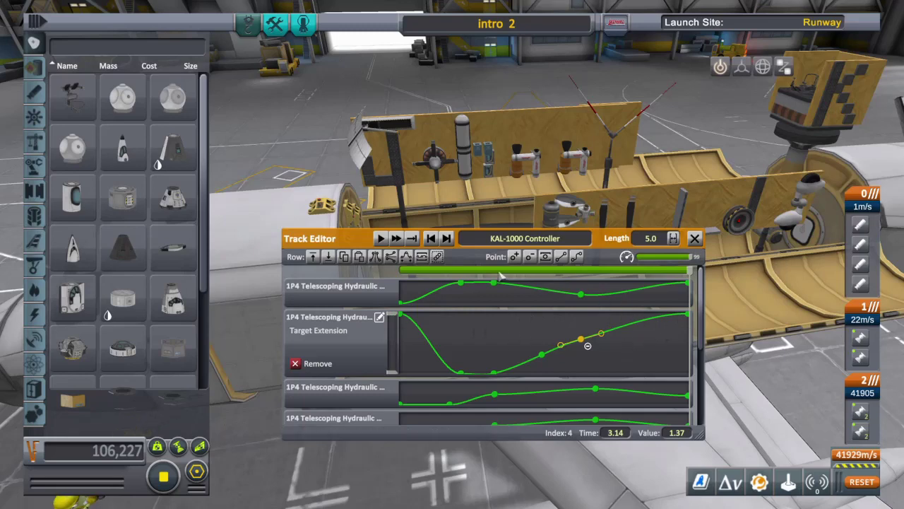
{"action": "left_click_drag", "start_coordinate": [616, 238], "coordinate": [628, 196]}
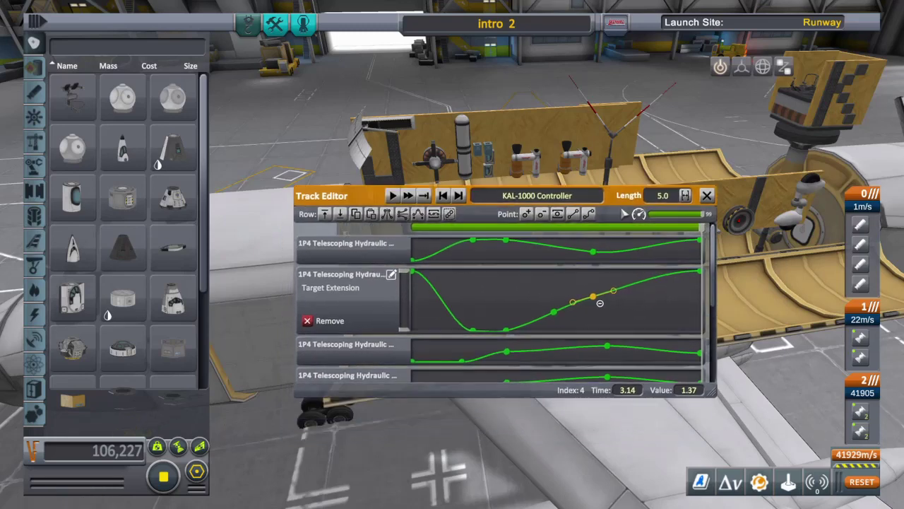
Step: Restore the earlier craft state and reopen the track editor of the KAL-1000 controller that drives the hydraulics
{"action": "key", "text": "Tab"}
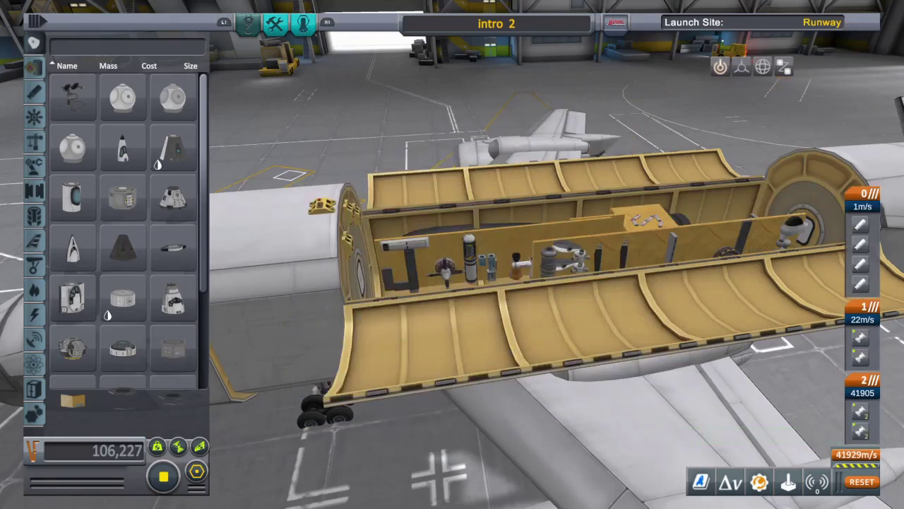
{"action": "right_click", "coordinate": [357, 247]}
{"action": "right_click", "coordinate": [349, 243]}
{"action": "scroll", "coordinate": [305, 212], "scroll_direction": "down", "scroll_amount": 2}
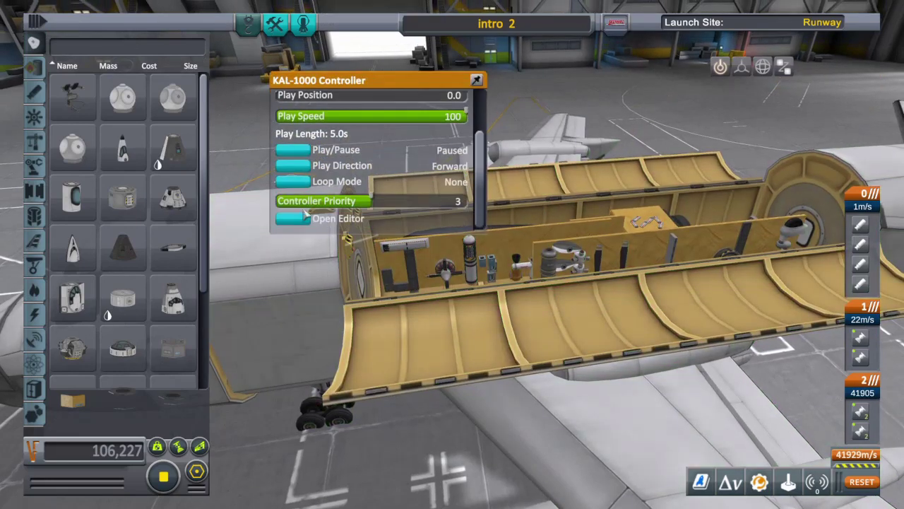
{"action": "left_click", "coordinate": [296, 219]}
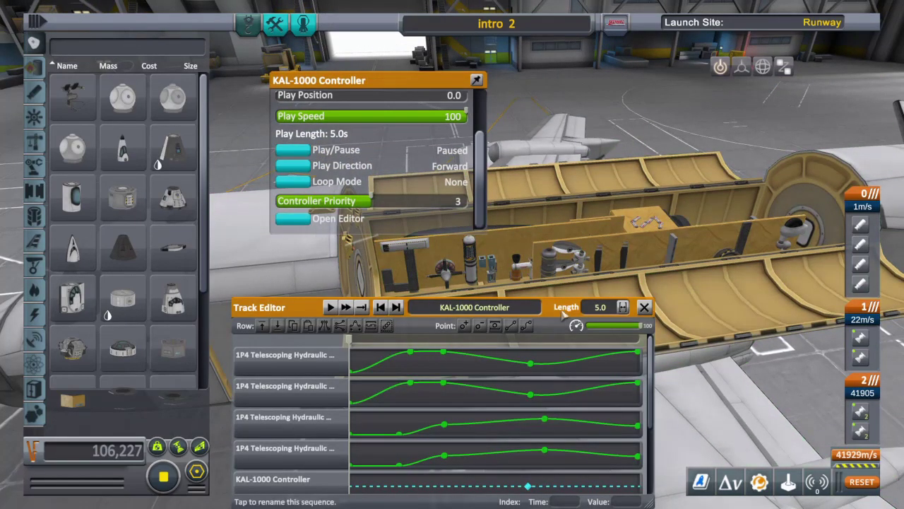
Step: Expand the second hydraulic track, select all its points, and add a point at time 2.31 with value 1.81
{"action": "left_click", "coordinate": [581, 403]}
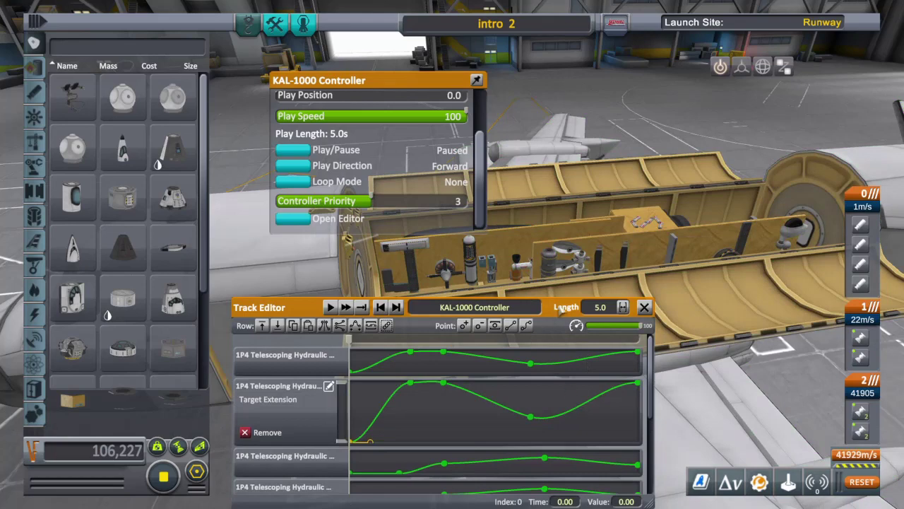
{"action": "left_click_drag", "start_coordinate": [562, 309], "coordinate": [583, 308]}
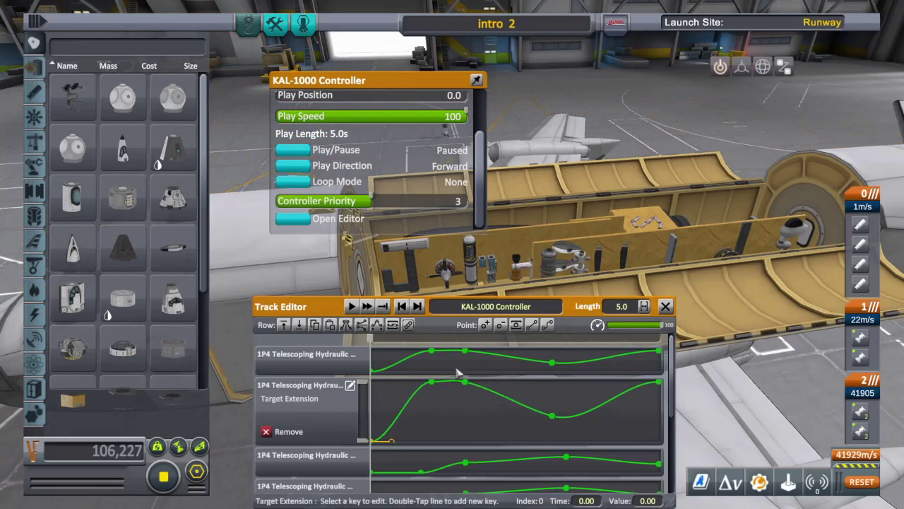
{"action": "left_click", "coordinate": [408, 325]}
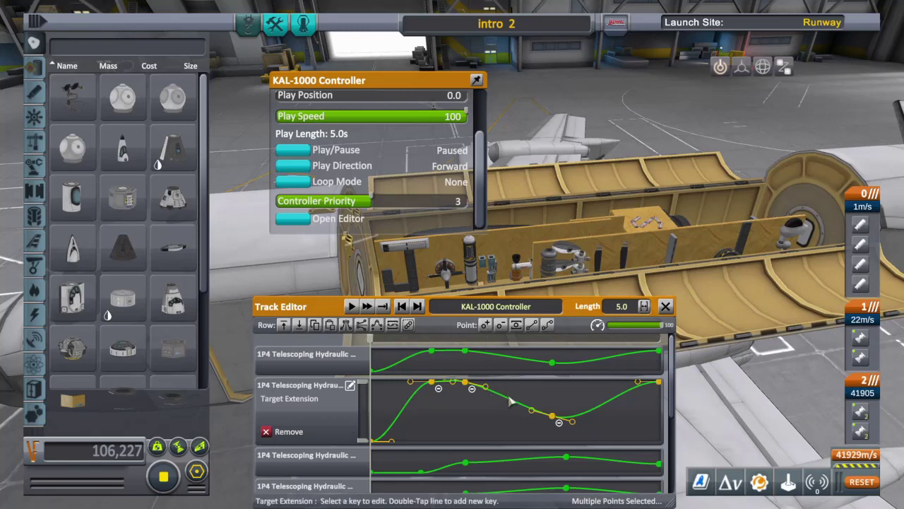
{"action": "left_click", "coordinate": [487, 327]}
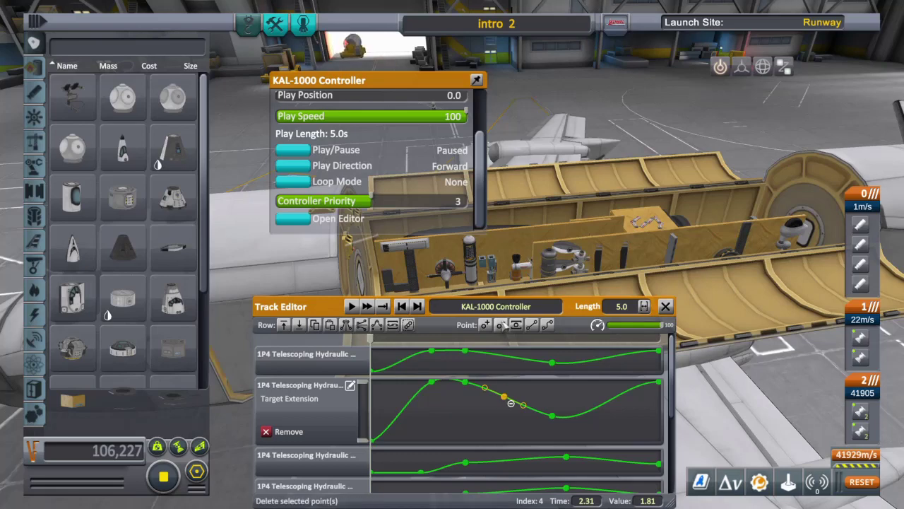
Step: Delete the second track's point at time 3.14 and set sharp tangents on the point at time 2.31
{"action": "left_click", "coordinate": [551, 417]}
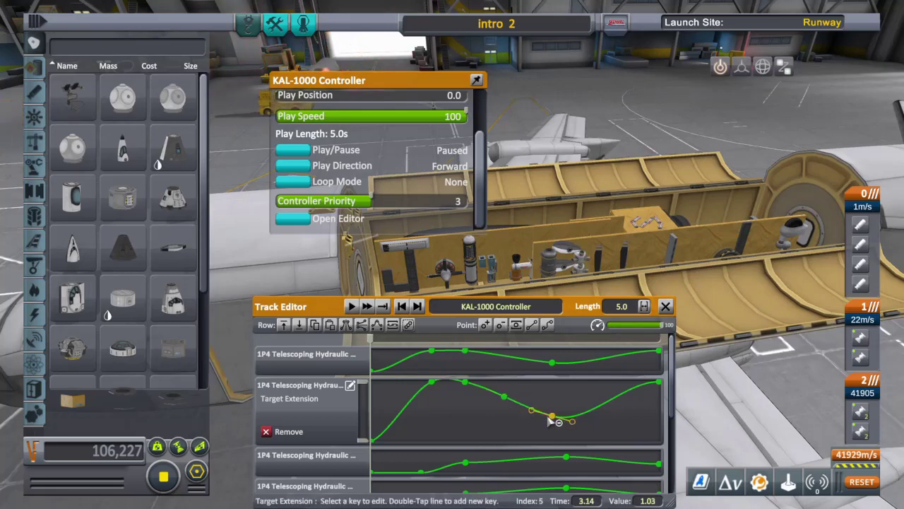
{"action": "left_click", "coordinate": [501, 325]}
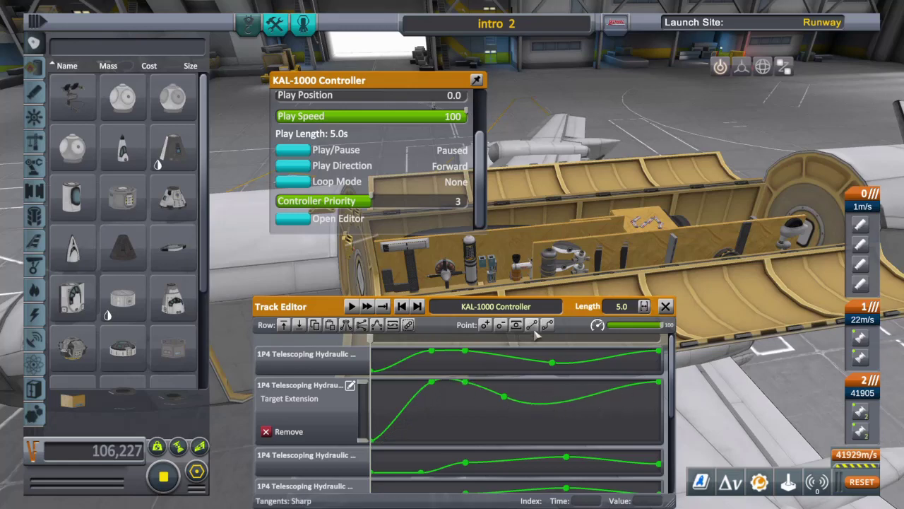
{"action": "left_click", "coordinate": [503, 396]}
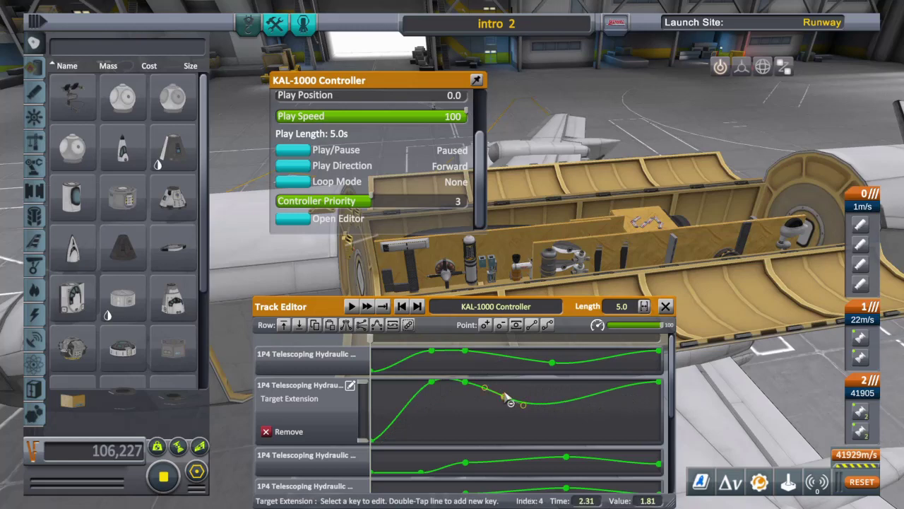
{"action": "left_click", "coordinate": [533, 326]}
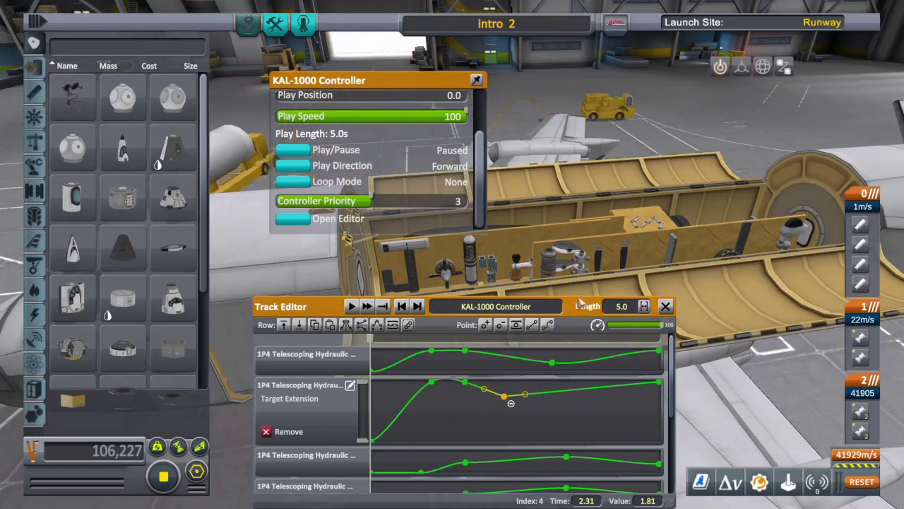
Step: Play the sequence while cycling the loop mode through repeat and ping-pong back to none, and return playback to the start
{"action": "left_click_drag", "start_coordinate": [394, 301], "coordinate": [400, 240]}
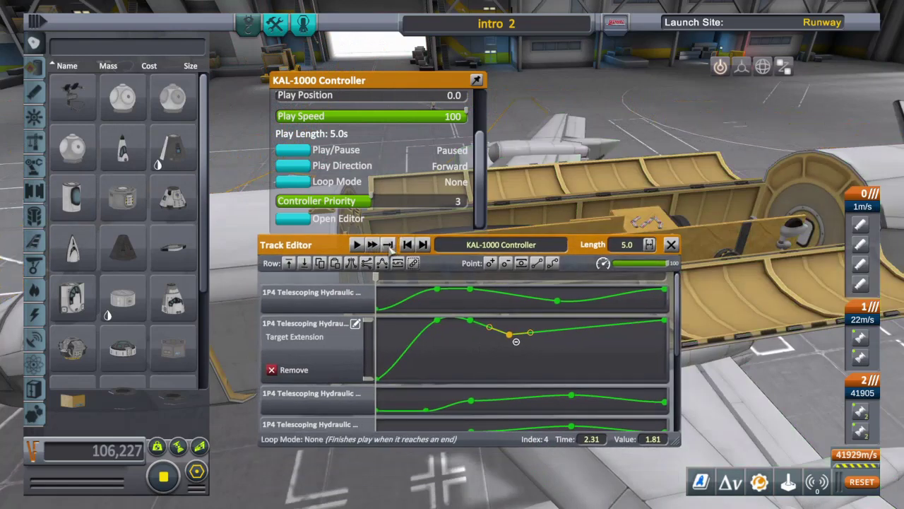
{"action": "left_click", "coordinate": [356, 244]}
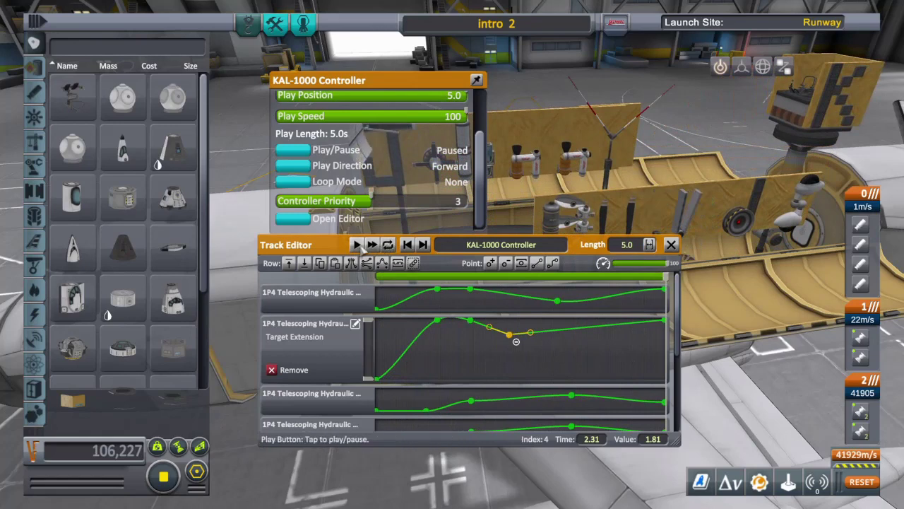
{"action": "left_click", "coordinate": [357, 245]}
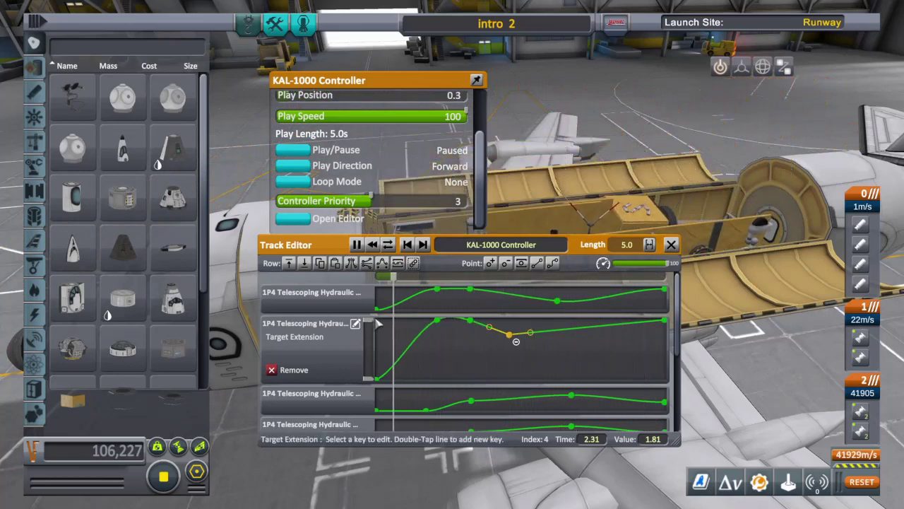
{"action": "left_click", "coordinate": [388, 245]}
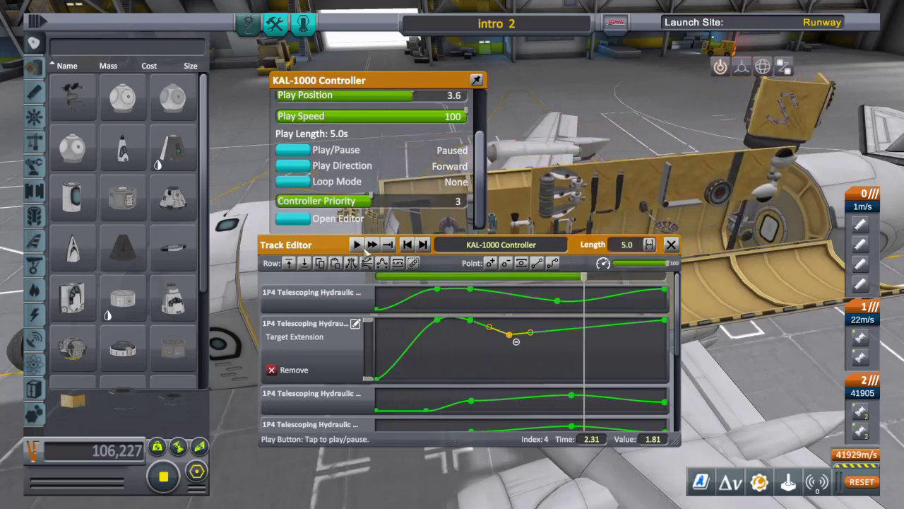
{"action": "left_click", "coordinate": [407, 244]}
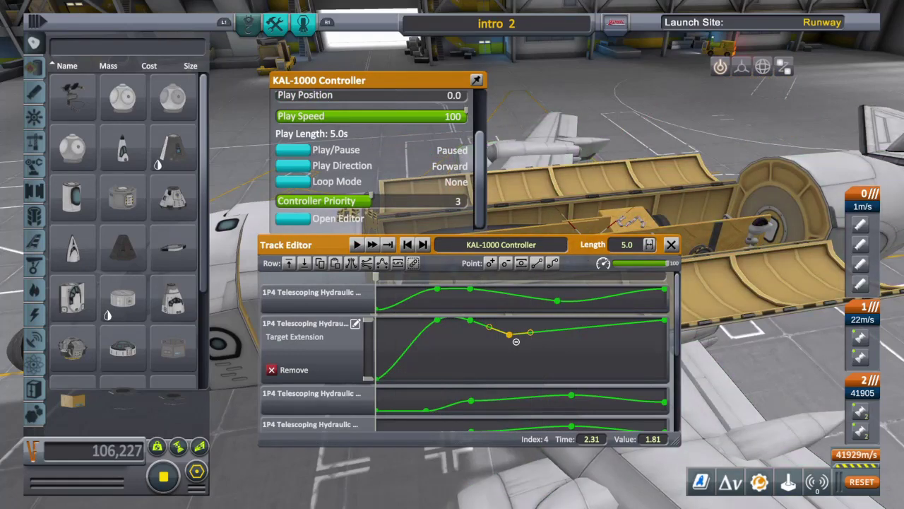
Step: Show the fields and actions assigned to the first KAL-1000 controller in the action groups view and close its track editor
{"action": "left_click", "coordinate": [276, 24]}
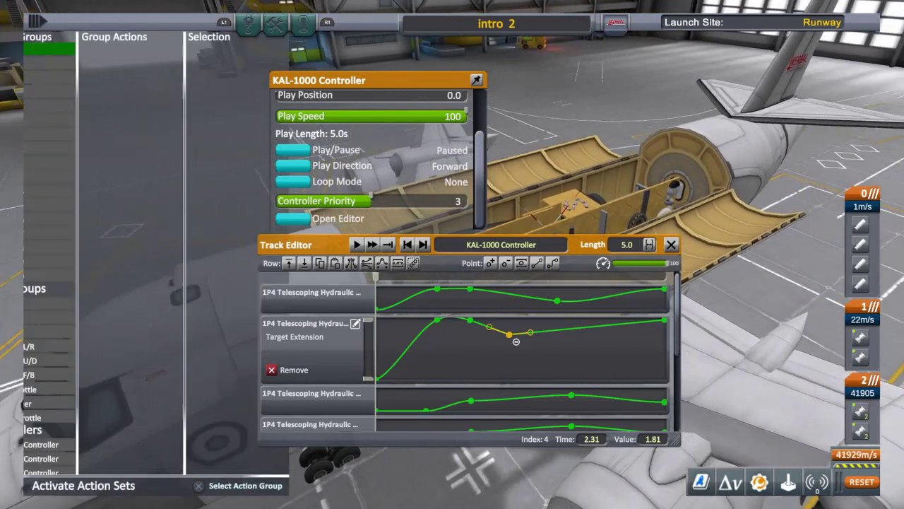
{"action": "left_click_drag", "start_coordinate": [535, 108], "coordinate": [529, 137]}
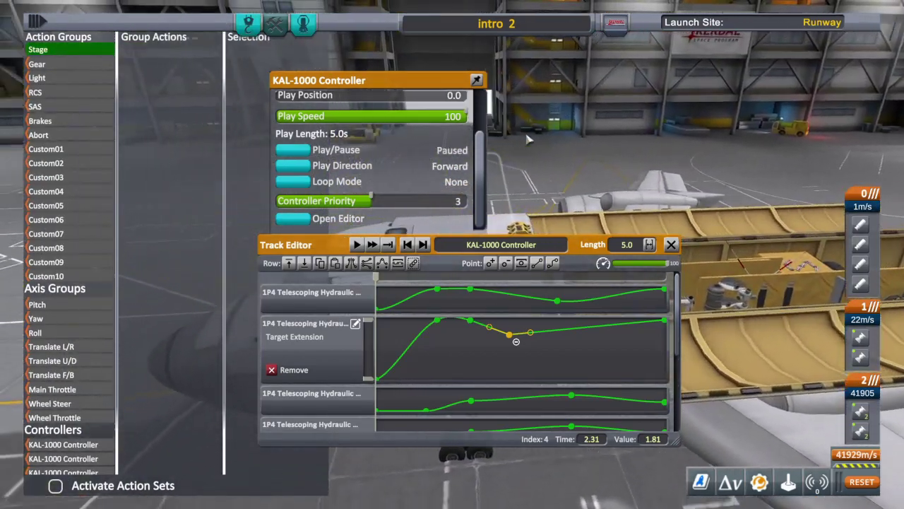
{"action": "left_click", "coordinate": [508, 227]}
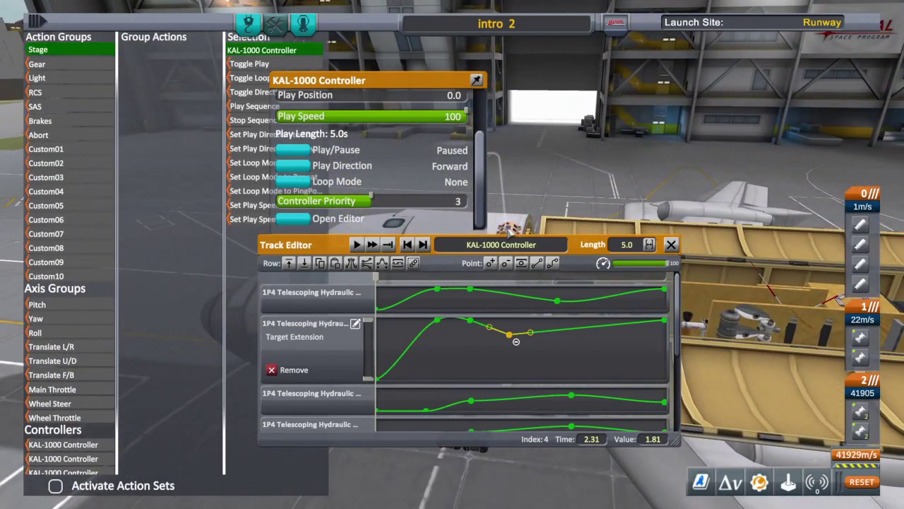
{"action": "left_click", "coordinate": [71, 445]}
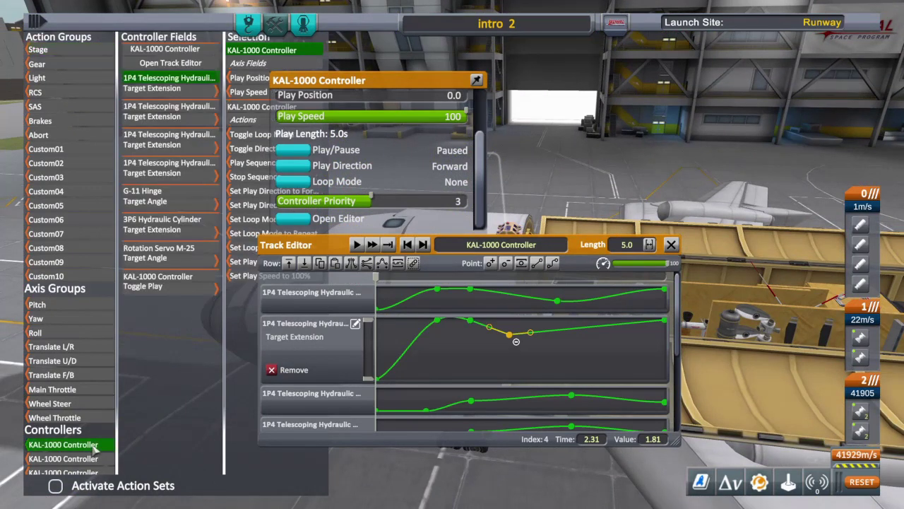
{"action": "scroll", "coordinate": [464, 182], "scroll_direction": "up", "scroll_amount": 2}
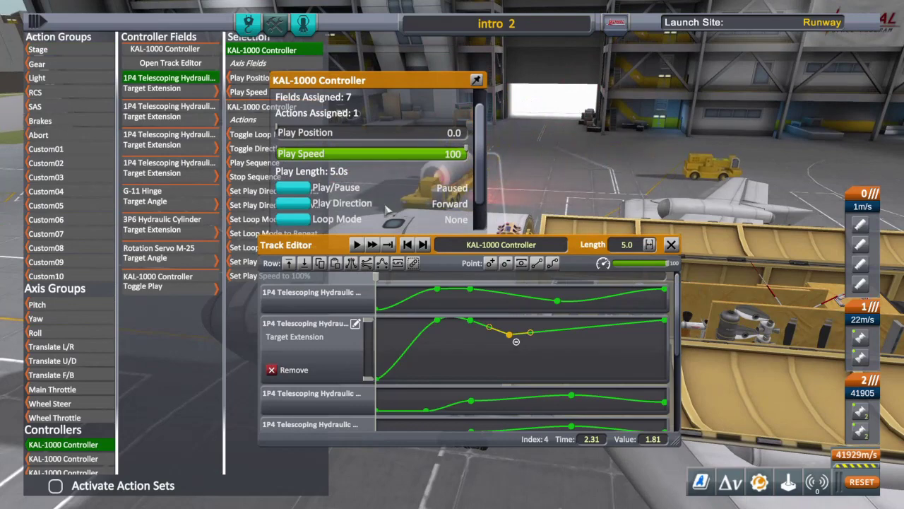
{"action": "left_click", "coordinate": [671, 244]}
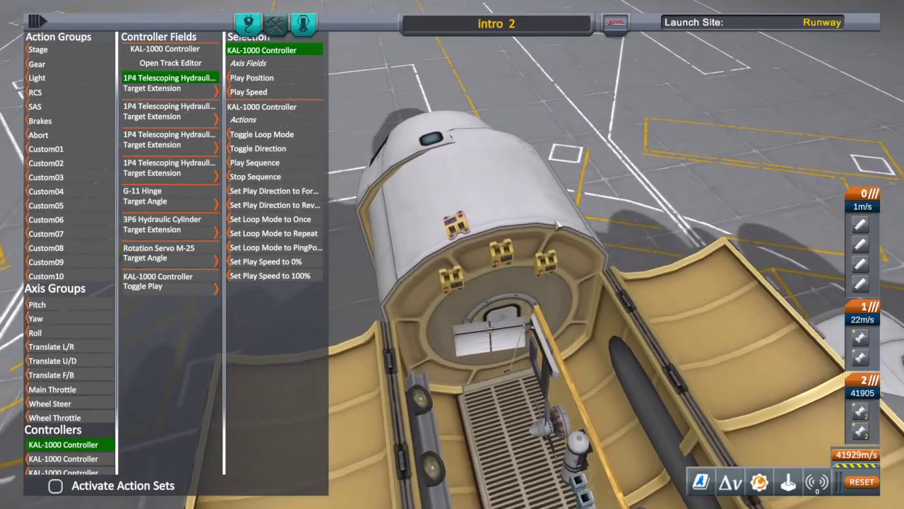
Step: Open the track editor of the KAL-1000 controller that sequences the Illuminator Mk1 lights
{"action": "mouse_move", "coordinate": [545, 262]}
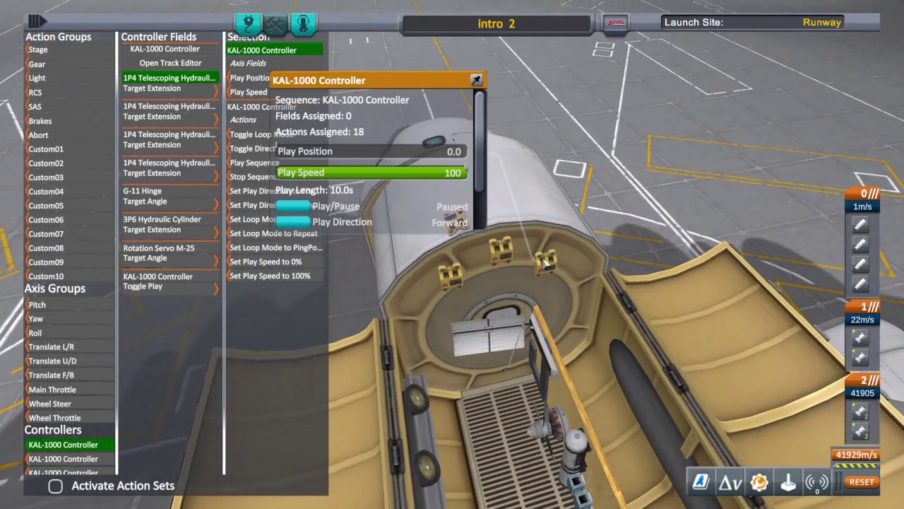
{"action": "scroll", "coordinate": [412, 205], "scroll_direction": "down", "scroll_amount": 2}
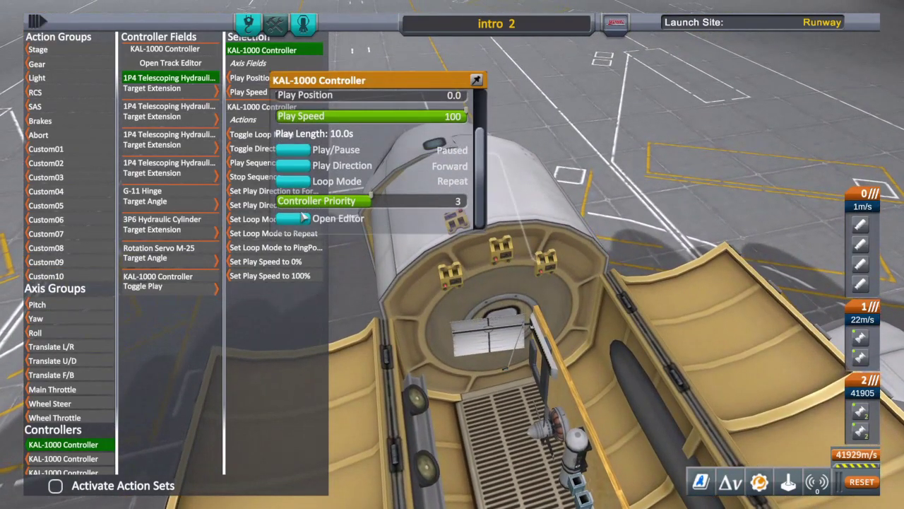
{"action": "left_click", "coordinate": [302, 219]}
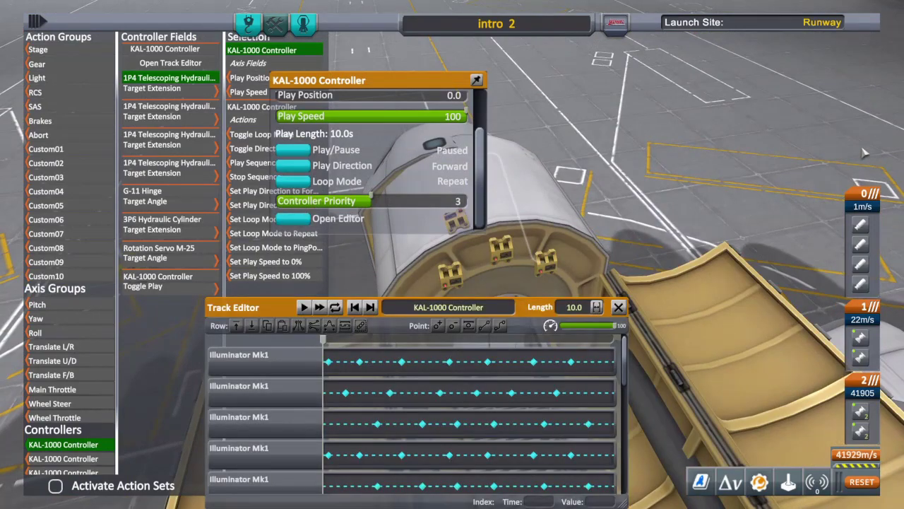
Step: Return to the parts view and examine the row of illuminator lights along the cargo bay wall
{"action": "left_click_drag", "start_coordinate": [780, 149], "coordinate": [588, 95]}
{"action": "right_click", "coordinate": [727, 142]}
{"action": "right_click", "coordinate": [585, 94]}
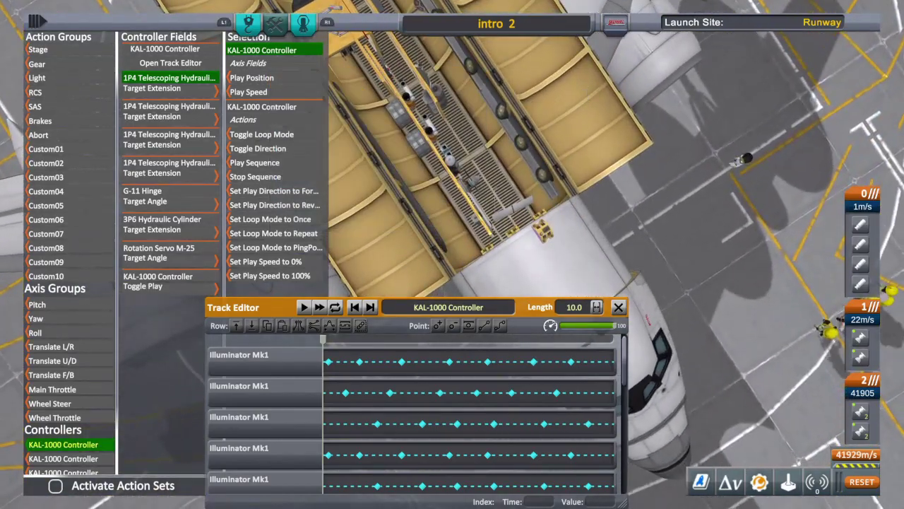
{"action": "key", "text": "Page_Up"}
{"action": "scroll", "coordinate": [586, 95], "scroll_direction": "up", "scroll_amount": 5}
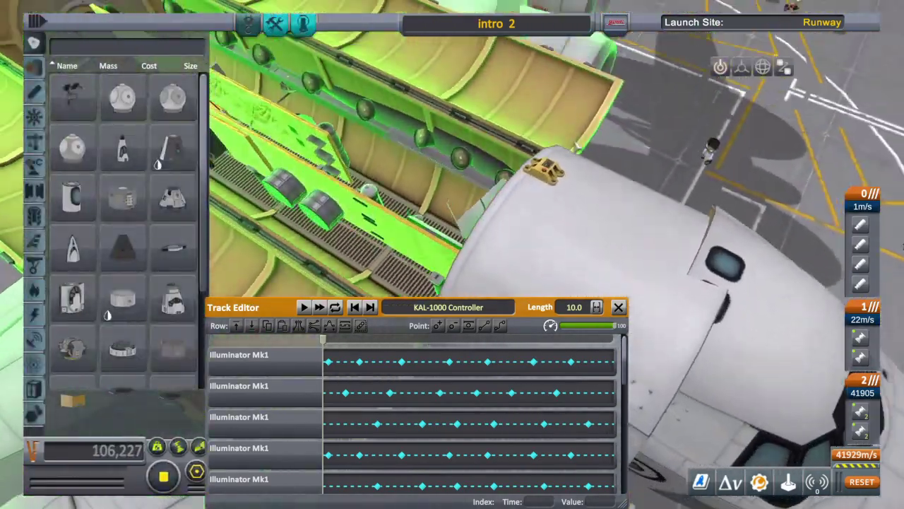
{"action": "key", "text": "Left"}
{"action": "scroll", "coordinate": [576, 148], "scroll_direction": "up", "scroll_amount": 3}
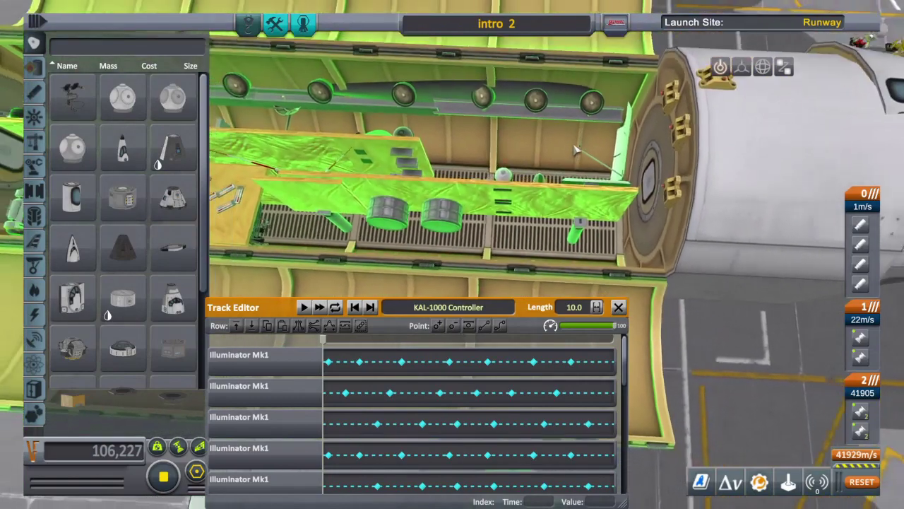
{"action": "middle_click", "coordinate": [535, 126]}
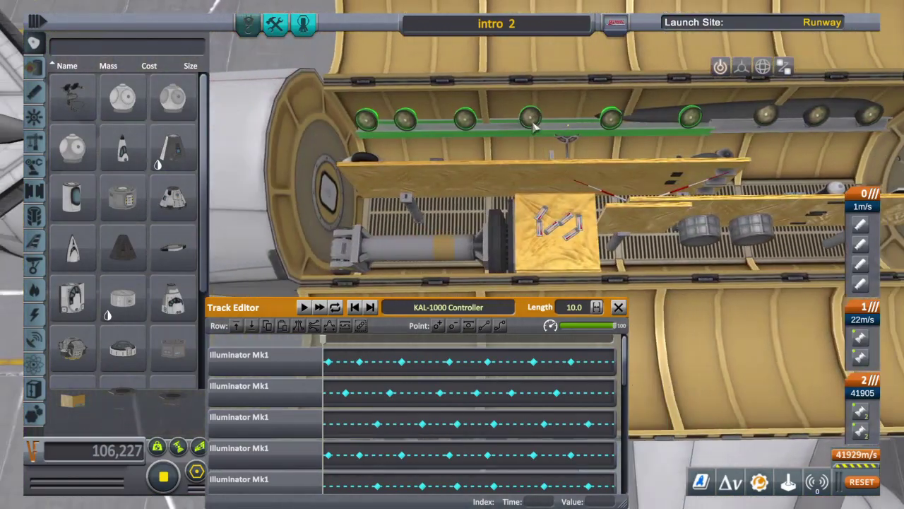
{"action": "right_click", "coordinate": [535, 126]}
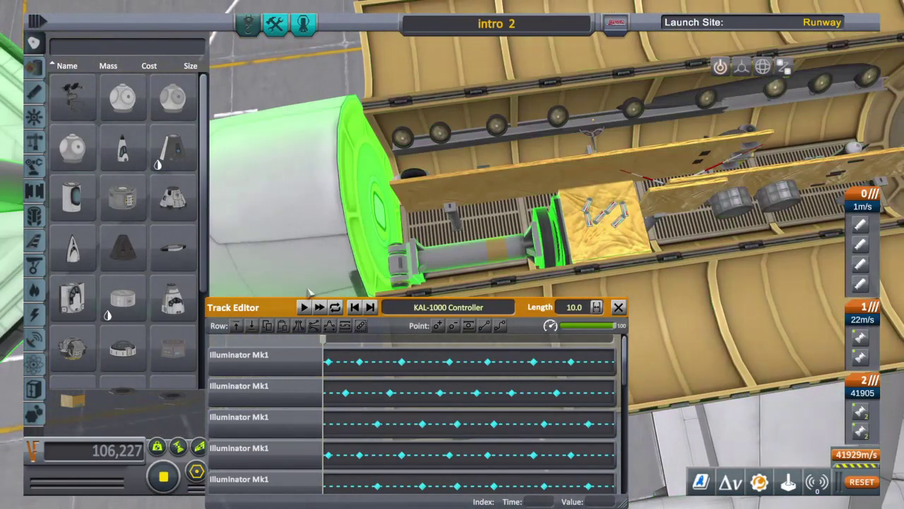
{"action": "left_click_drag", "start_coordinate": [283, 311], "coordinate": [293, 264]}
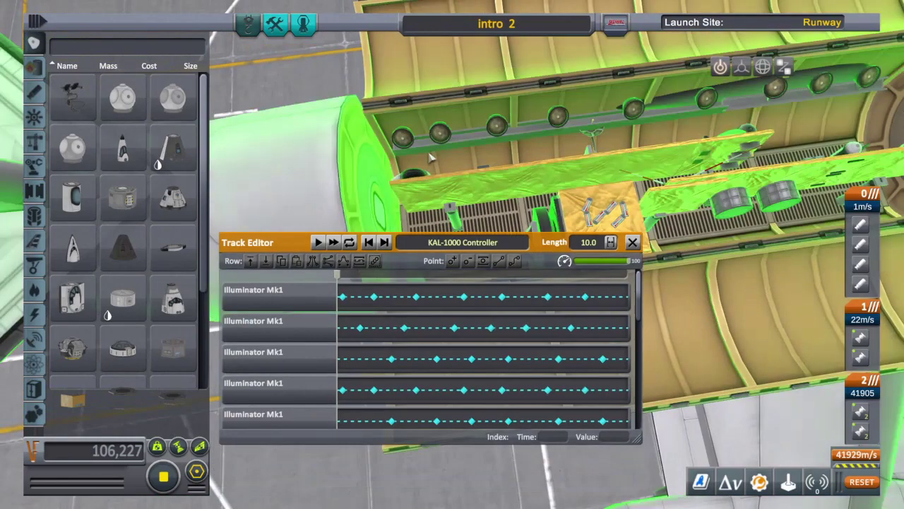
Step: Inspect the third and second controllers' assigned actions in the action groups view and expand the first Illuminator Mk1 track
{"action": "left_click", "coordinate": [275, 24]}
{"action": "right_click", "coordinate": [462, 111]}
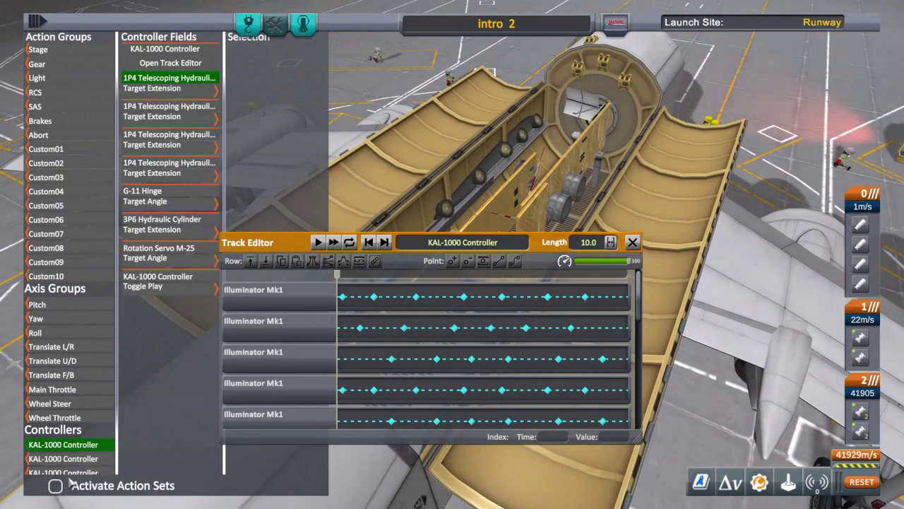
{"action": "left_click", "coordinate": [70, 473]}
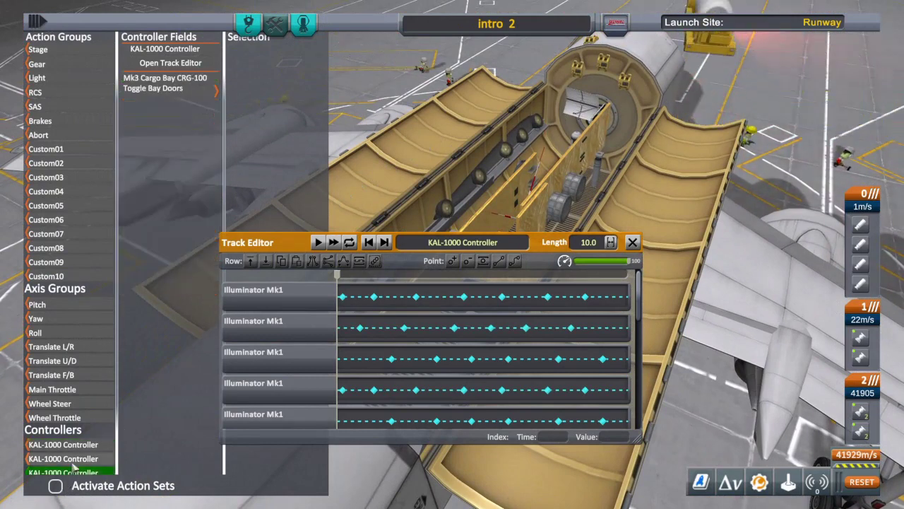
{"action": "left_click", "coordinate": [74, 461]}
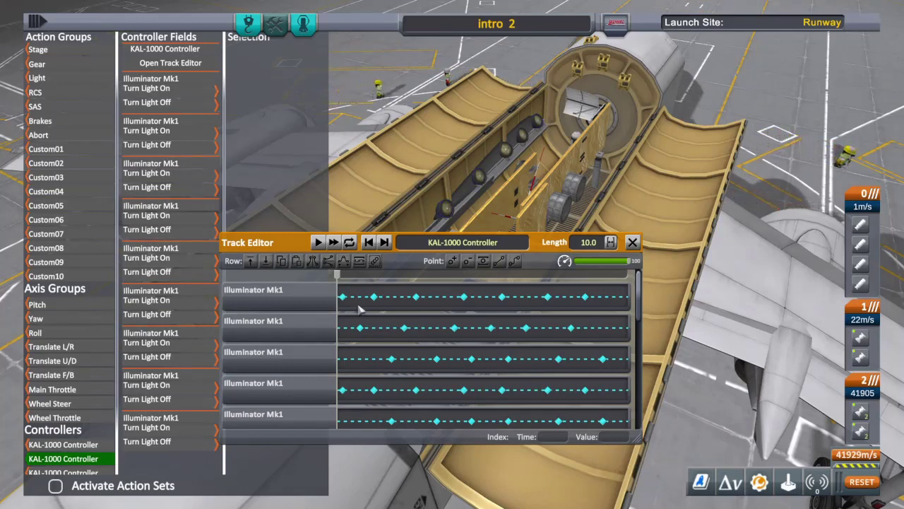
{"action": "left_click", "coordinate": [368, 310]}
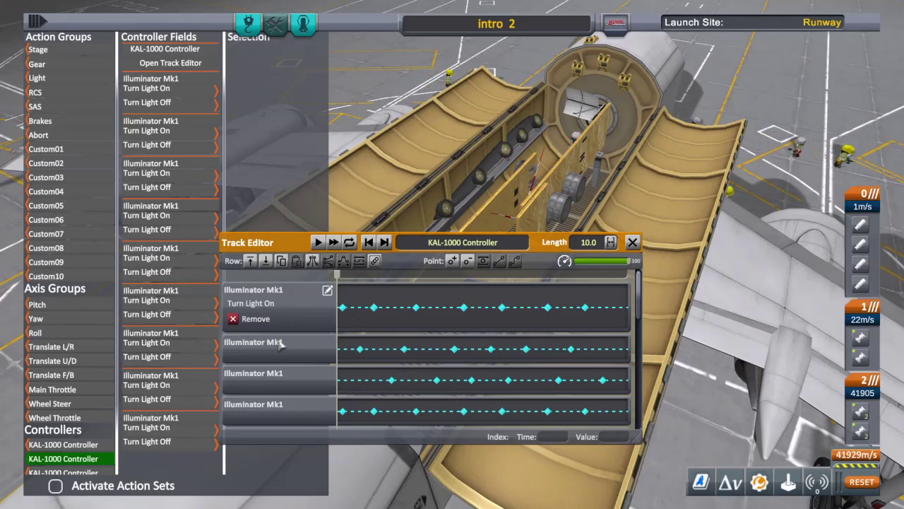
Step: Expand the second Illuminator Mk1 track with the Turn Light Off action, play the controller's light sequence and pause it
{"action": "left_click", "coordinate": [281, 343]}
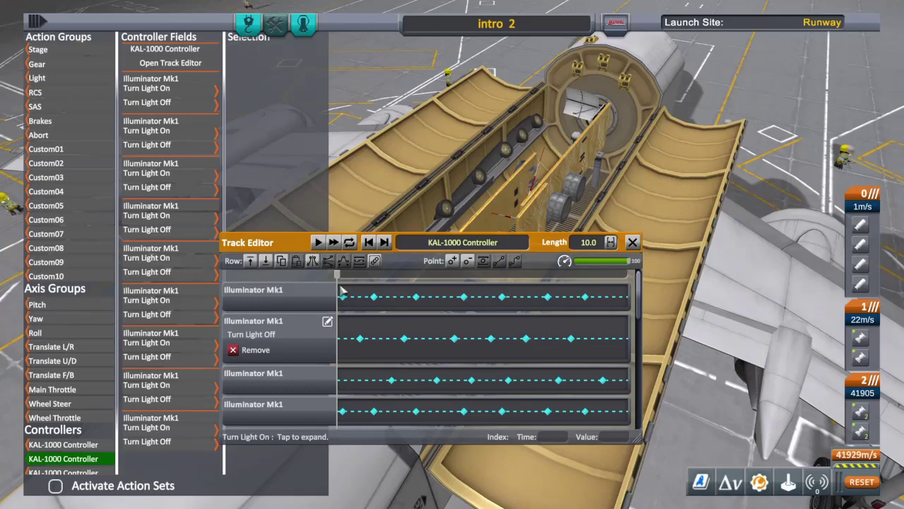
{"action": "key", "text": "Right"}
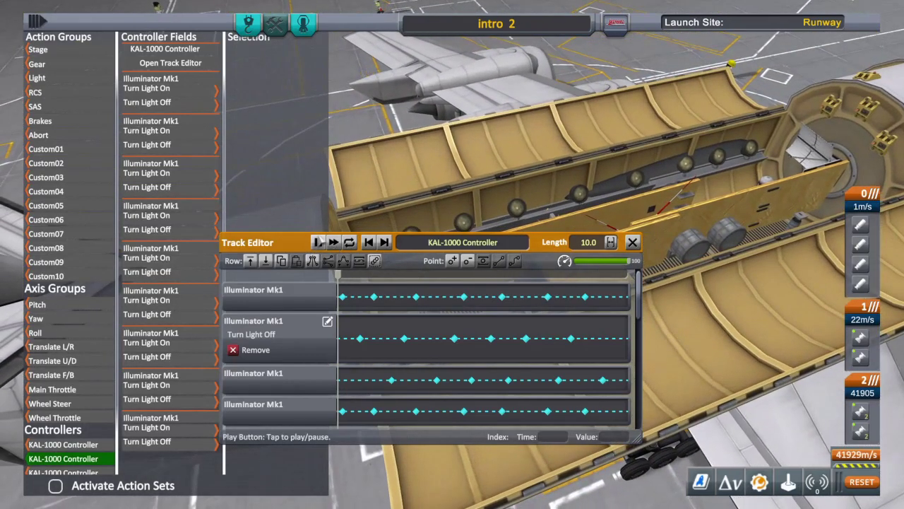
{"action": "left_click", "coordinate": [318, 242]}
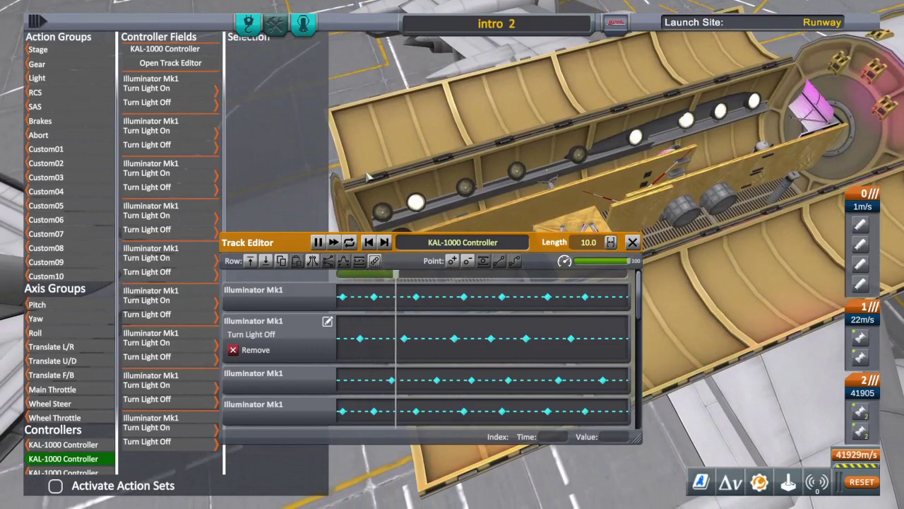
{"action": "left_click_drag", "start_coordinate": [367, 177], "coordinate": [457, 159]}
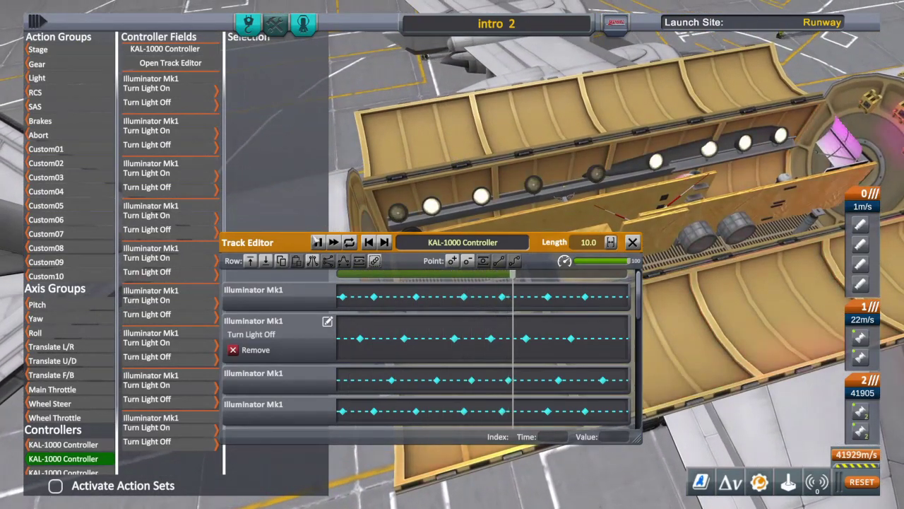
{"action": "left_click", "coordinate": [317, 241]}
Step: Open the track editor of the KAL-1000 controller that drives the Mk3 Cargo Bay and close the lights' track editor
{"action": "left_click_drag", "start_coordinate": [361, 185], "coordinate": [494, 184]}
{"action": "scroll", "coordinate": [495, 184], "scroll_direction": "up", "scroll_amount": 3}
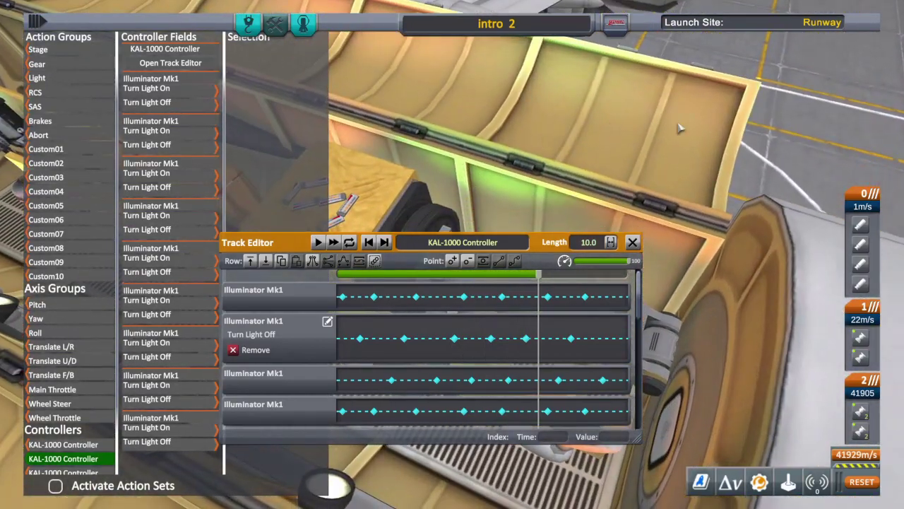
{"action": "scroll", "coordinate": [802, 130], "scroll_direction": "down", "scroll_amount": 5}
{"action": "left_click_drag", "start_coordinate": [802, 131], "coordinate": [715, 117]}
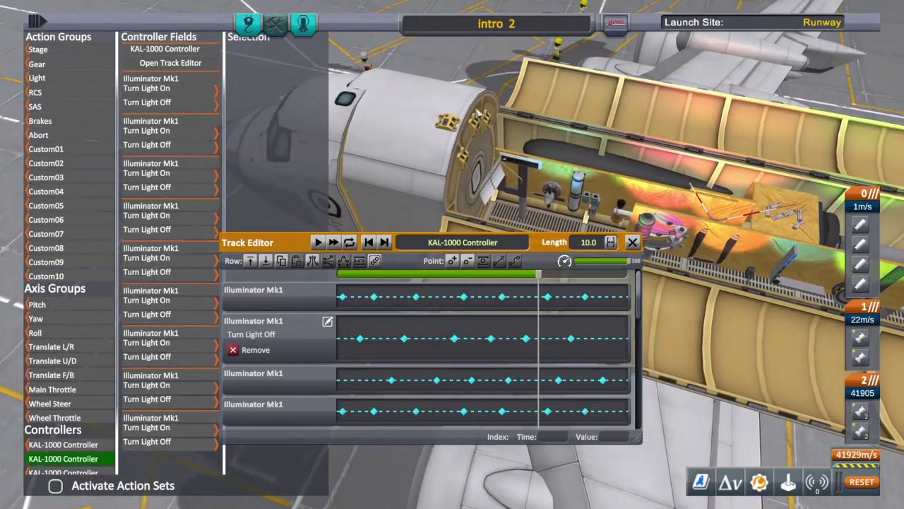
{"action": "right_click", "coordinate": [476, 121]}
{"action": "scroll", "coordinate": [304, 203], "scroll_direction": "down", "scroll_amount": 2}
{"action": "scroll", "coordinate": [304, 203], "scroll_direction": "up", "scroll_amount": 1}
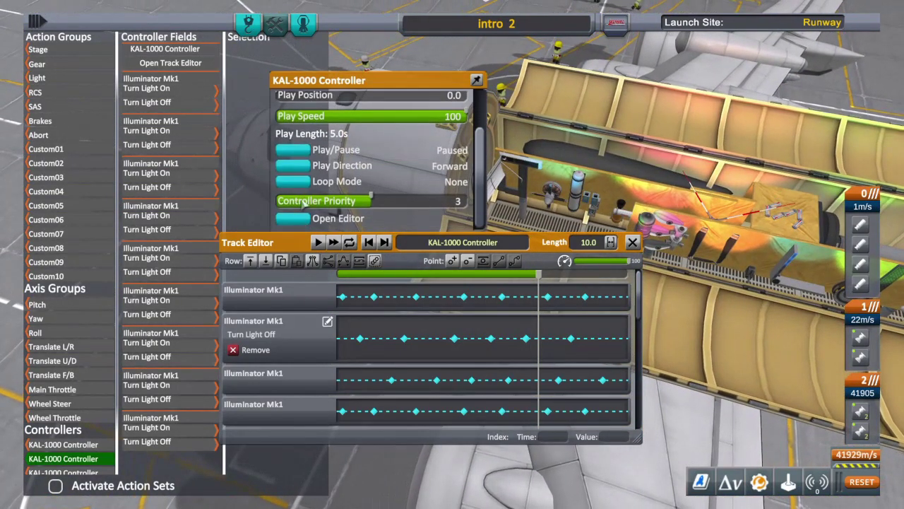
{"action": "left_click", "coordinate": [300, 222]}
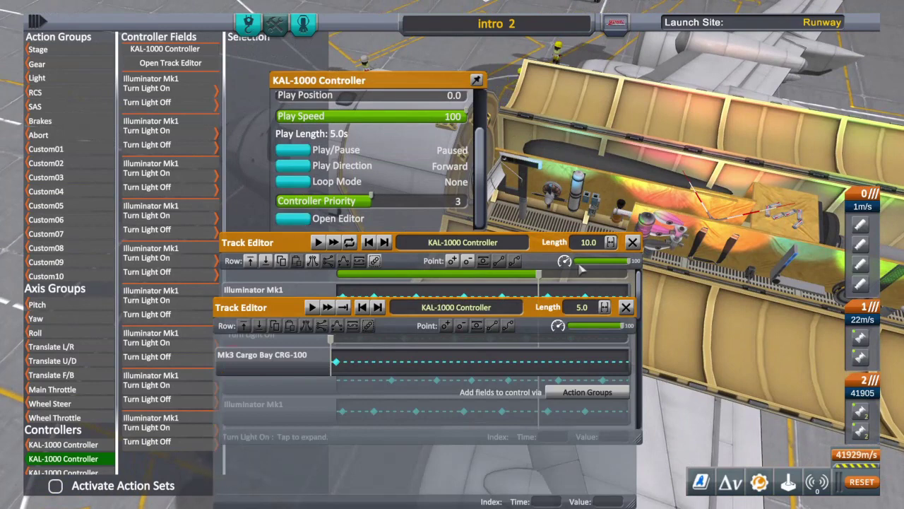
{"action": "left_click", "coordinate": [633, 242]}
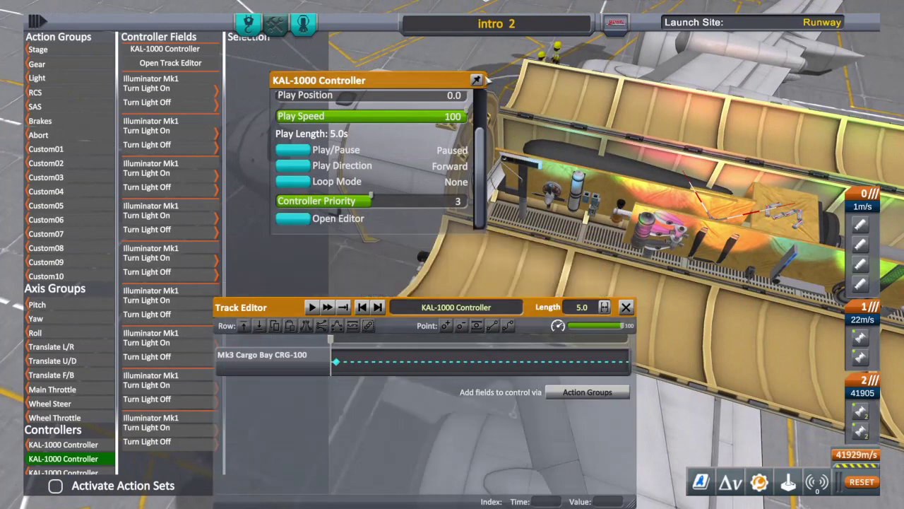
Step: Return to the parts view and close the doors of the Mk3 Cargo Bay CRG-100
{"action": "left_click", "coordinate": [484, 61]}
{"action": "left_click", "coordinate": [248, 24]}
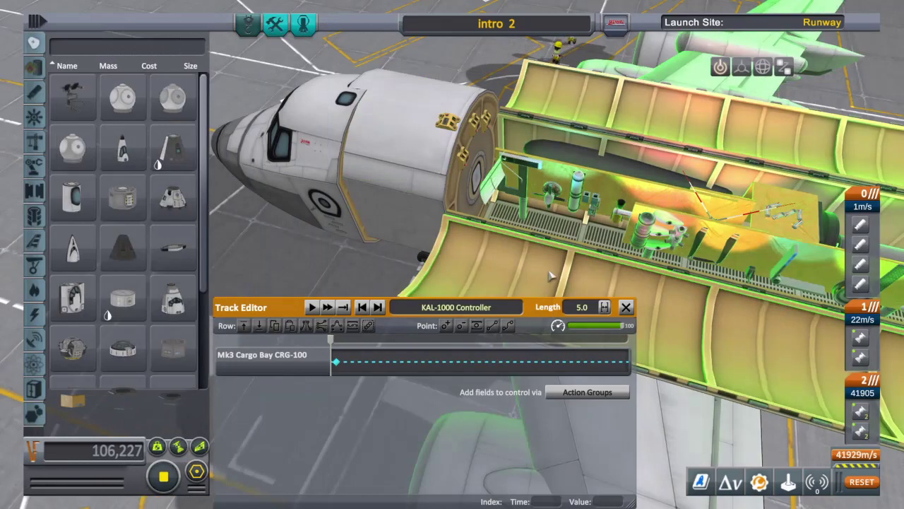
{"action": "right_click", "coordinate": [444, 183]}
{"action": "left_click", "coordinate": [291, 170]}
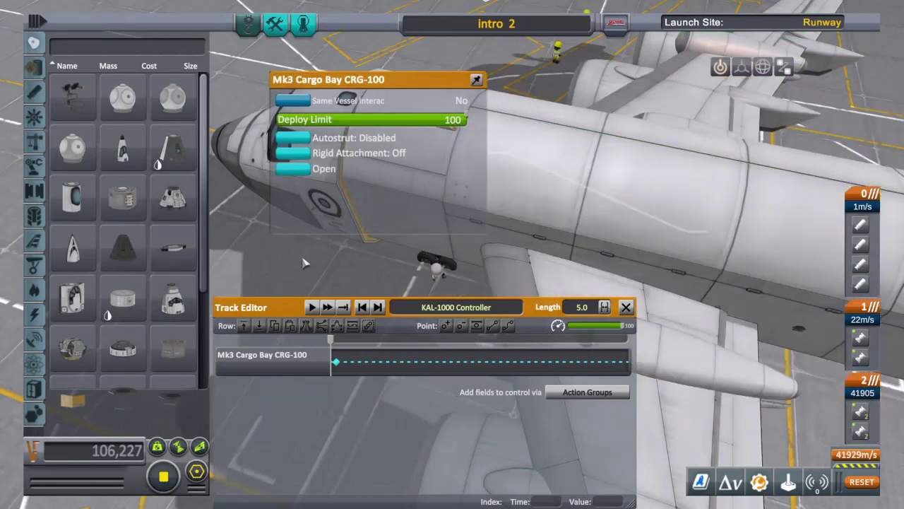
Step: Expand the Toggle Bay Doors track, play the sequence to operate the cargo bay doors, and close the track editor
{"action": "left_click", "coordinate": [370, 371]}
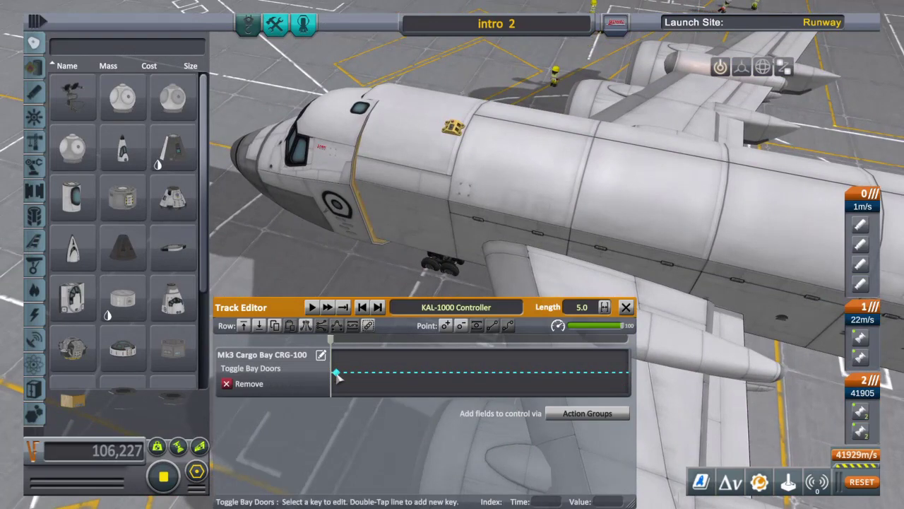
{"action": "left_click", "coordinate": [320, 307]}
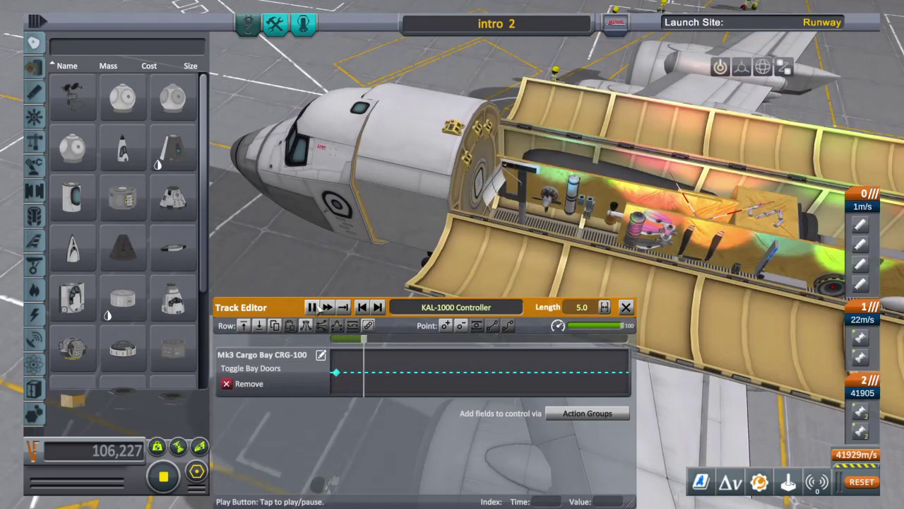
{"action": "left_click_drag", "start_coordinate": [318, 295], "coordinate": [424, 276]}
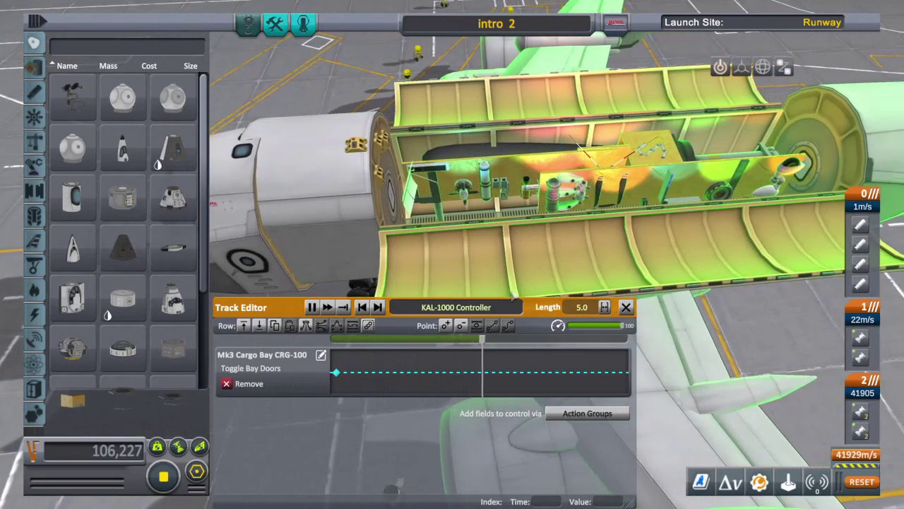
{"action": "left_click", "coordinate": [626, 307]}
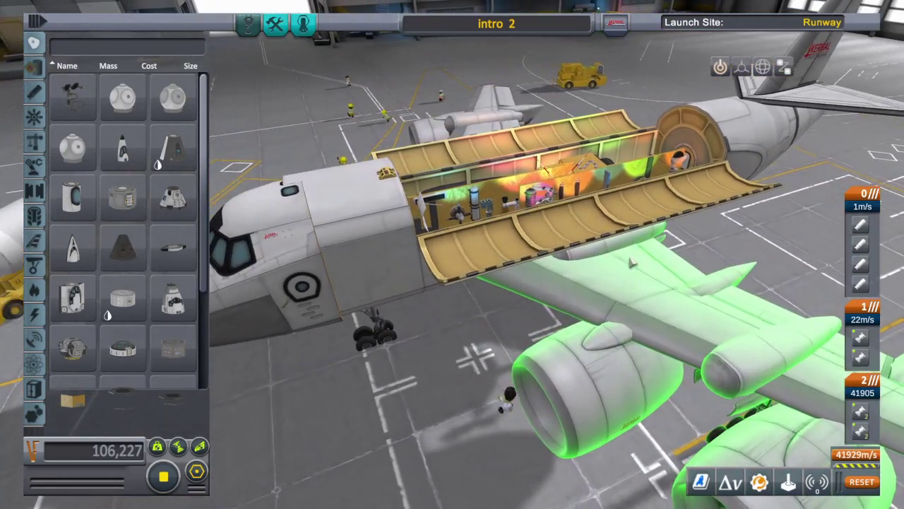
Step: Reopen the bay-door controller's track editor, inspect its expanded Toggle Bay Doors track, and close the editor
{"action": "left_click_drag", "start_coordinate": [631, 262], "coordinate": [679, 177]}
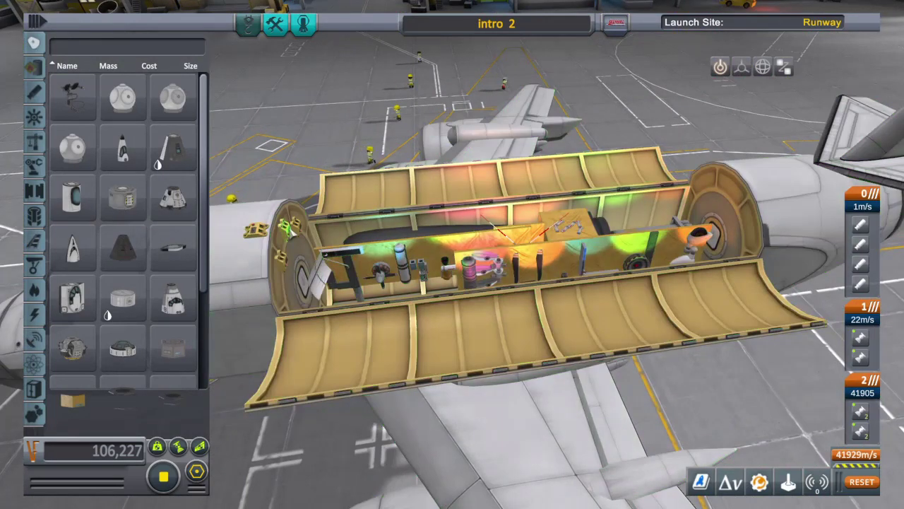
{"action": "right_click", "coordinate": [288, 227]}
{"action": "scroll", "coordinate": [292, 176], "scroll_direction": "down", "scroll_amount": 3}
{"action": "scroll", "coordinate": [293, 178], "scroll_direction": "down", "scroll_amount": 1}
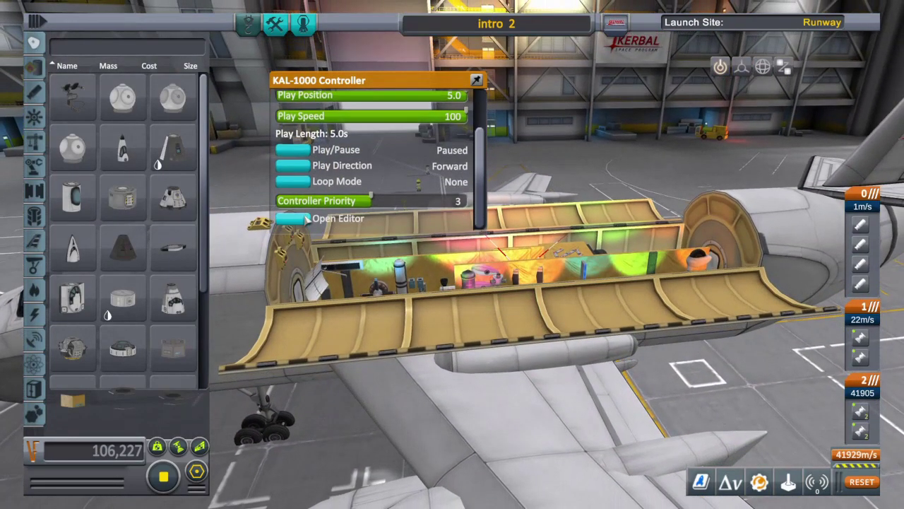
{"action": "left_click", "coordinate": [303, 219]}
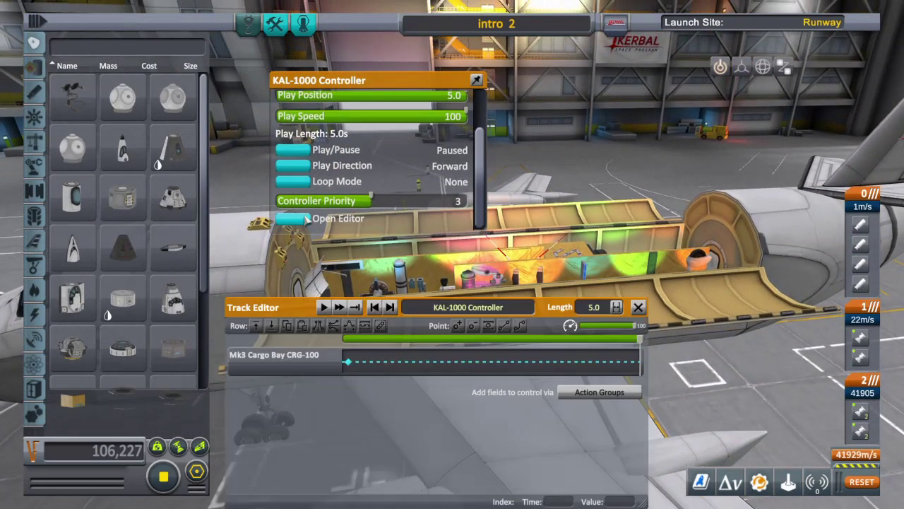
{"action": "left_click", "coordinate": [386, 370]}
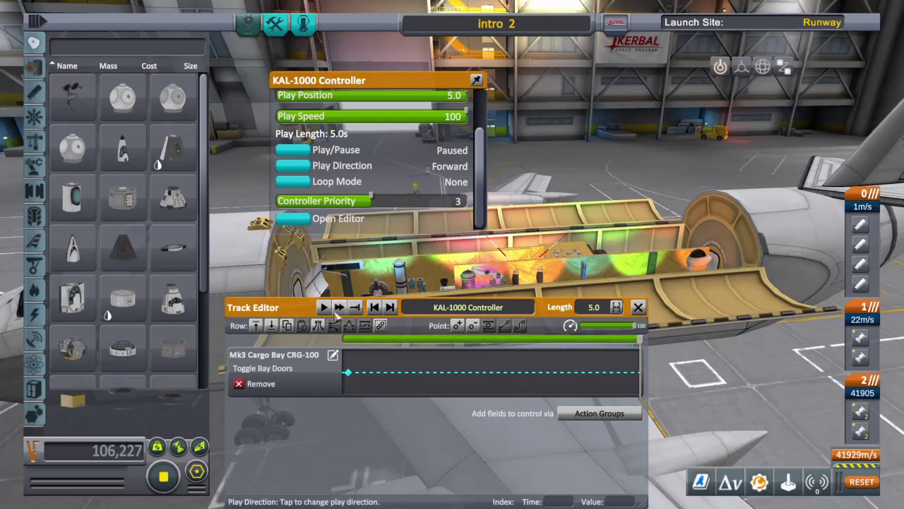
{"action": "left_click", "coordinate": [244, 157]}
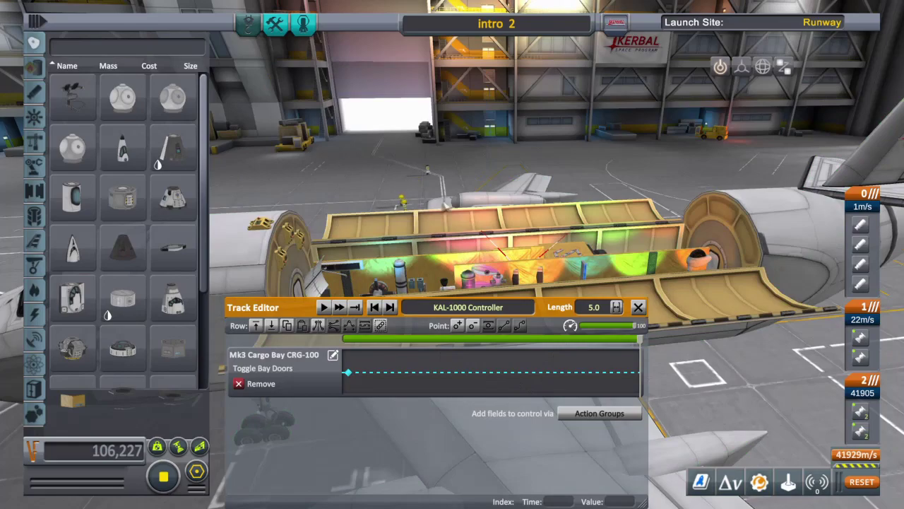
{"action": "left_click", "coordinate": [638, 308]}
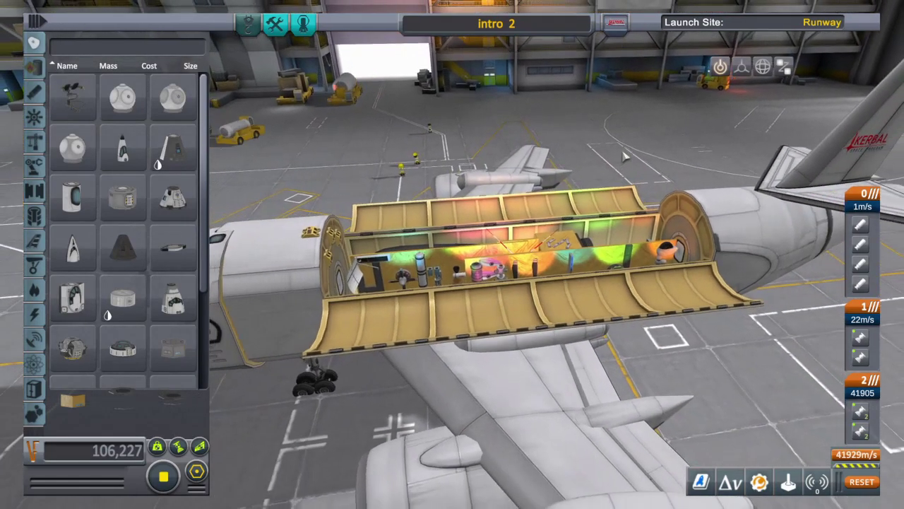
Step: Examine the plane and its open, lit cargo bay from several angles and distances
{"action": "left_click_drag", "start_coordinate": [625, 157], "coordinate": [625, 157]}
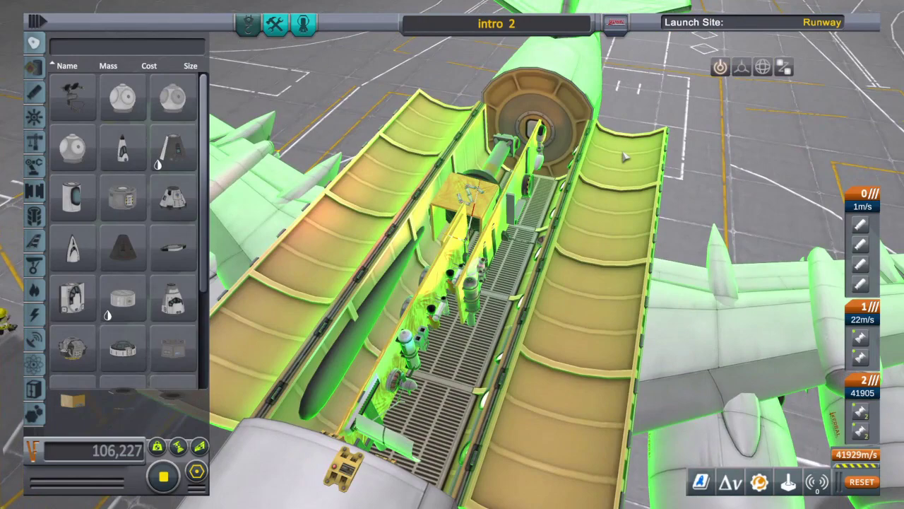
{"action": "left_click_drag", "start_coordinate": [624, 157], "coordinate": [624, 157]}
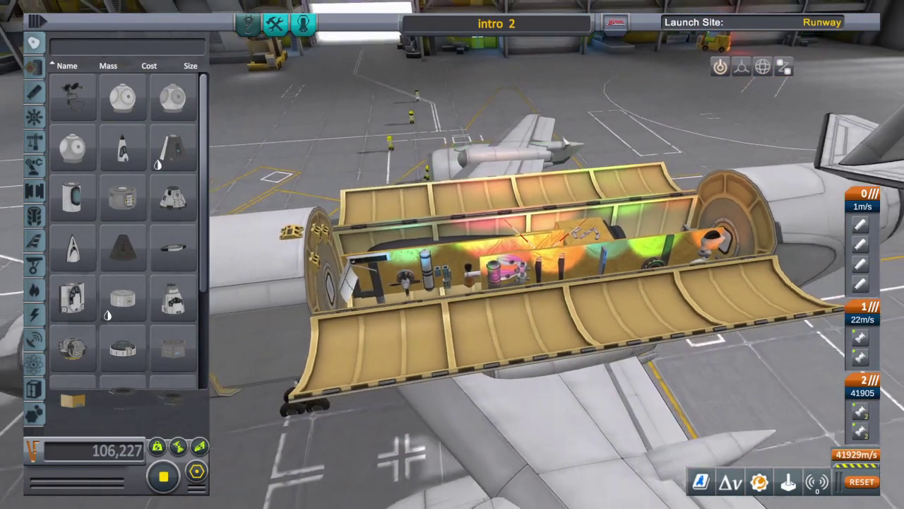
{"action": "left_click_drag", "start_coordinate": [565, 142], "coordinate": [565, 141]}
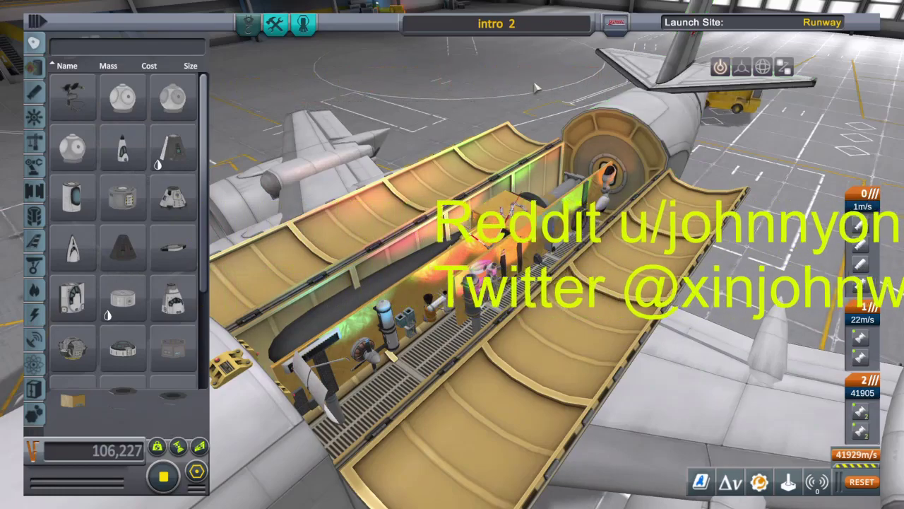
{"action": "key", "text": "Left"}
{"action": "scroll", "coordinate": [535, 254], "scroll_direction": "down", "scroll_amount": 5}
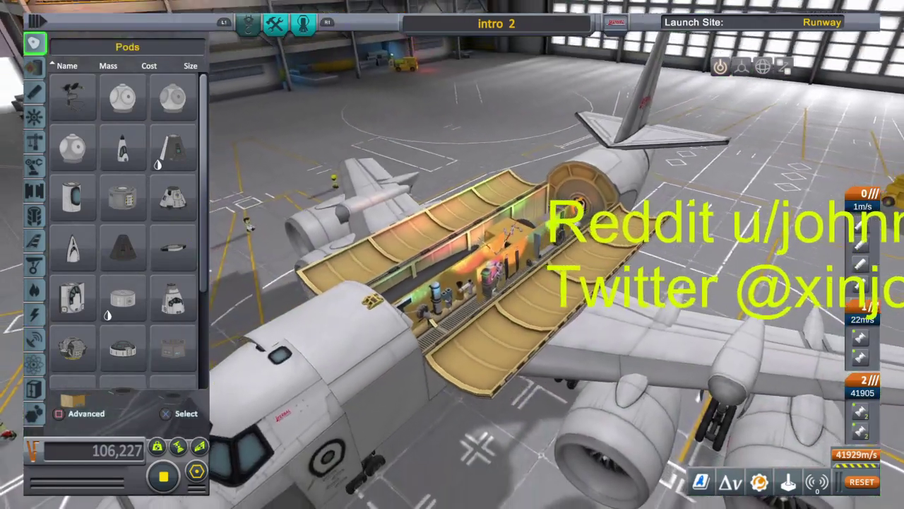
{"action": "key", "text": "Right"}
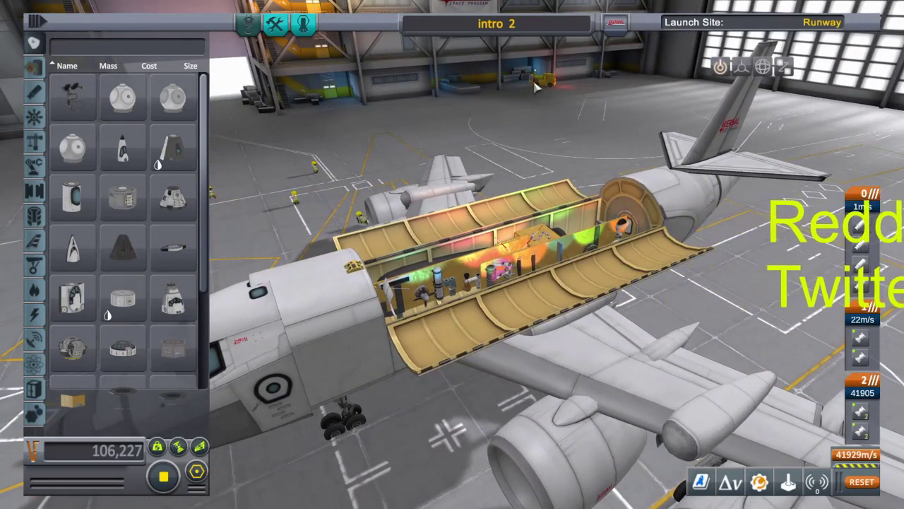
{"action": "key", "text": "Right"}
{"action": "scroll", "coordinate": [535, 87], "scroll_direction": "up", "scroll_amount": 3}
{"action": "key", "text": "Left"}
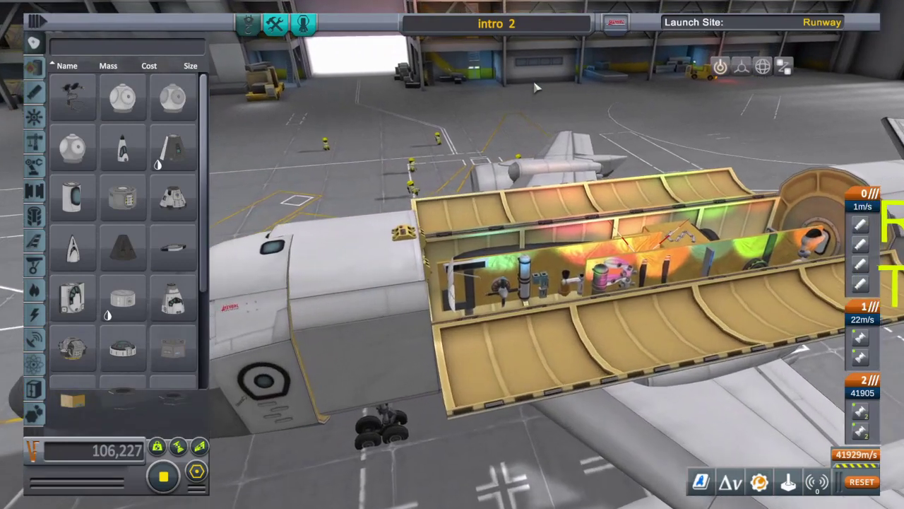
{"action": "key", "text": "Up"}
{"action": "scroll", "coordinate": [535, 87], "scroll_direction": "down", "scroll_amount": 1}
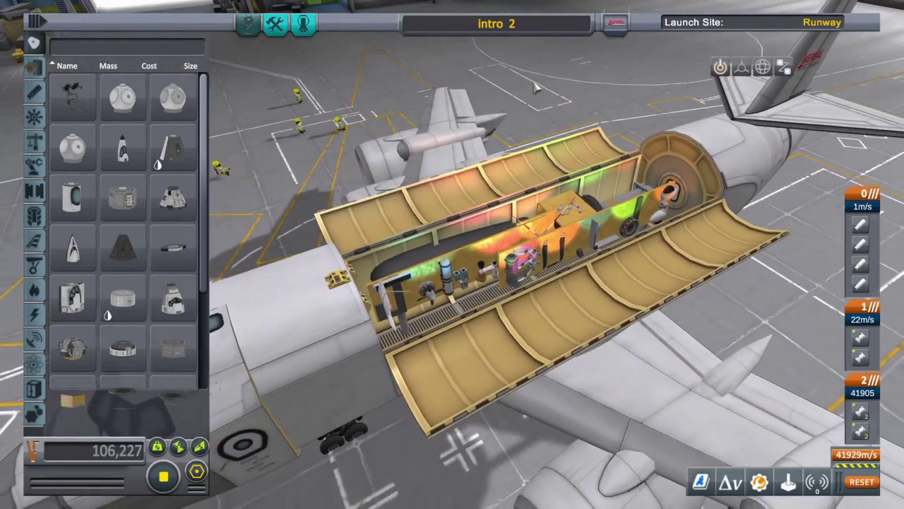